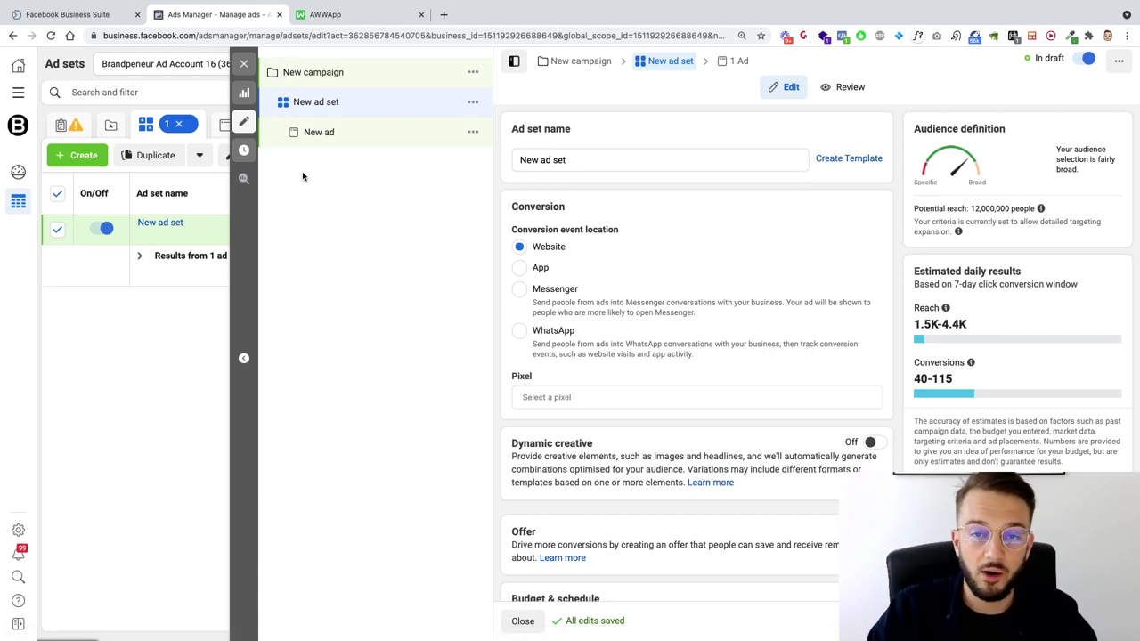
# On the AWW board, draw the phone frame's two side edges, the large content box, and a slash across the small box.
pyautogui.click(338, 21)
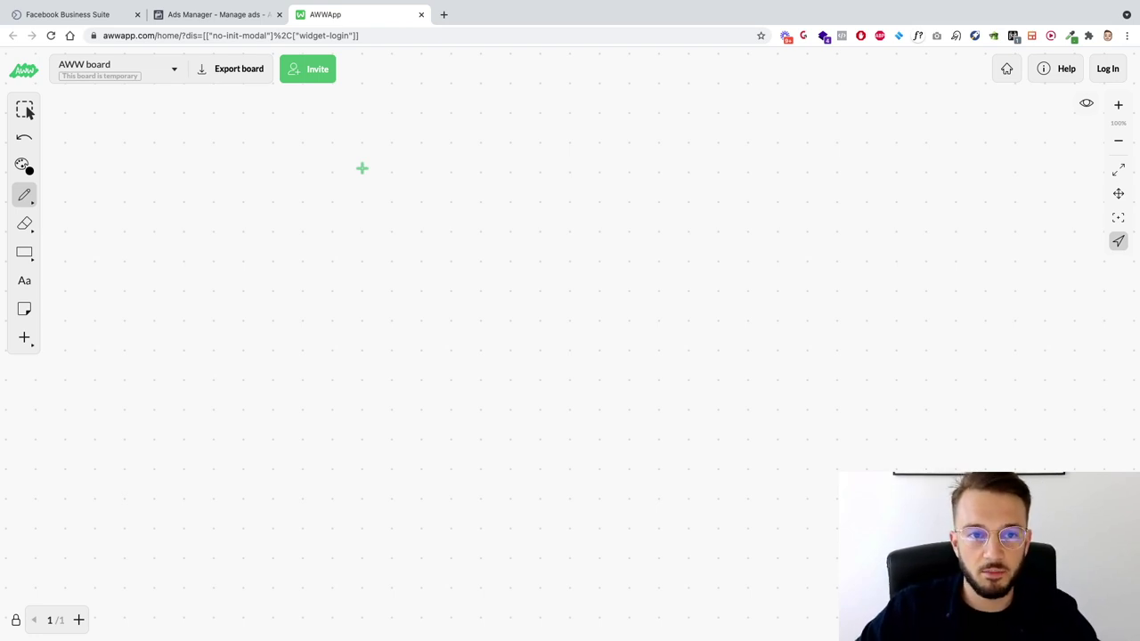
pyautogui.moveTo(364, 140); pyautogui.dragTo(344, 413)
pyautogui.moveTo(656, 140); pyautogui.dragTo(639, 401)
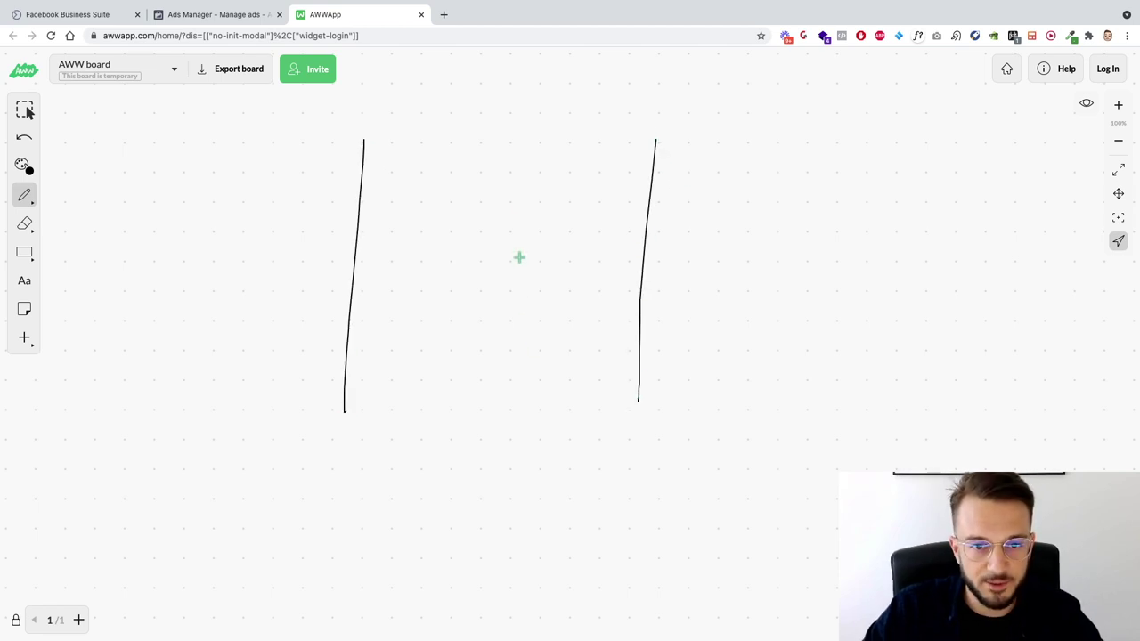
pyautogui.moveTo(406, 150)
pyautogui.mouseDown()
pyautogui.moveTo(406, 223)
pyautogui.moveTo(522, 152)
pyautogui.moveTo(601, 168)
pyautogui.moveTo(437, 234)
pyautogui.moveTo(408, 220)
pyautogui.moveTo(413, 264)
pyautogui.moveTo(471, 259)
pyautogui.moveTo(468, 282)
pyautogui.moveTo(404, 283)
pyautogui.moveTo(405, 377)
pyautogui.moveTo(407, 311)
pyautogui.moveTo(600, 311)
pyautogui.moveTo(603, 389)
pyautogui.moveTo(406, 383)
pyautogui.mouseUp()
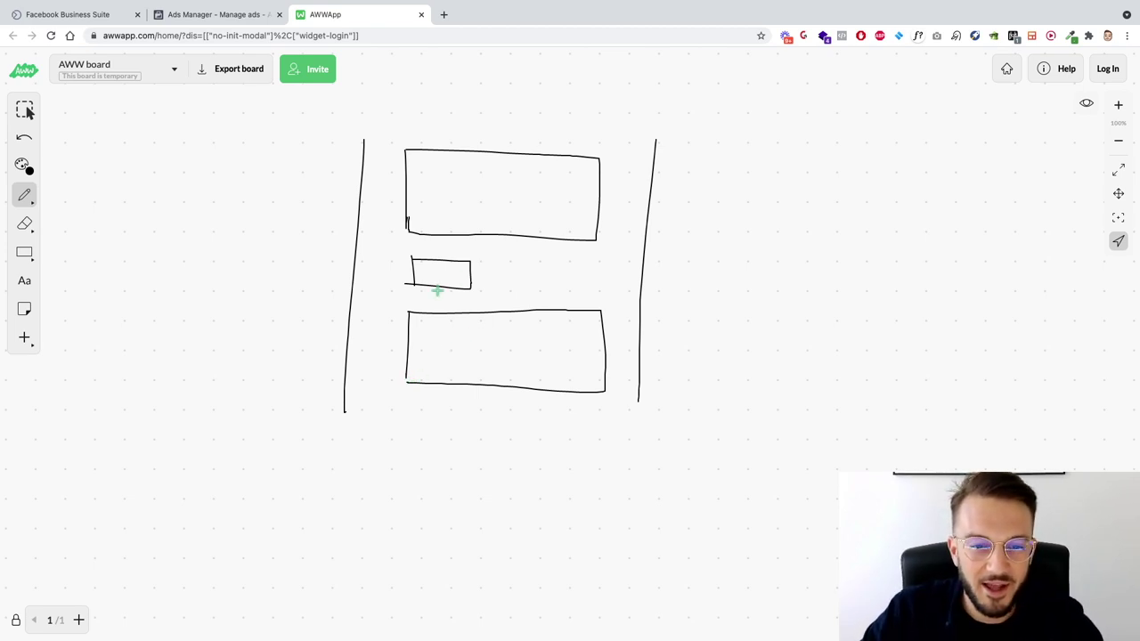
pyautogui.moveTo(414, 283)
pyautogui.mouseDown()
pyautogui.moveTo(478, 262)
pyautogui.moveTo(471, 287)
pyautogui.mouseUp()
pyautogui.moveTo(412, 258); pyautogui.dragTo(411, 287)
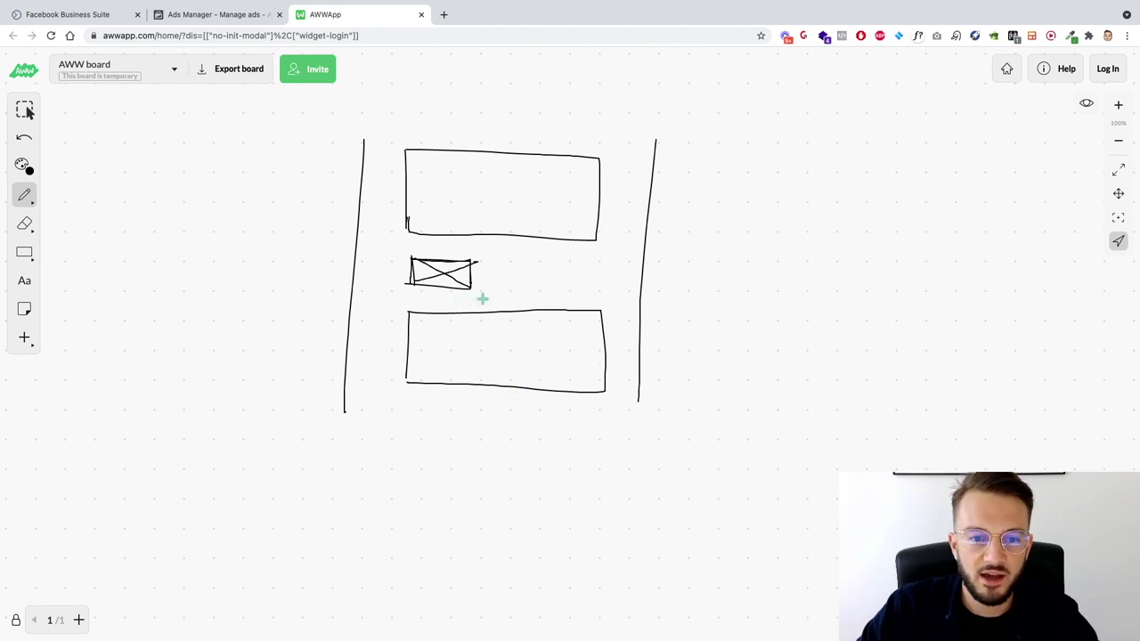
# Draw a narrow box beside the large box, thicken its edges, and sketch a person's head and body at left.
pyautogui.moveTo(614, 163)
pyautogui.mouseDown()
pyautogui.moveTo(649, 217)
pyautogui.moveTo(618, 160)
pyautogui.moveTo(613, 170)
pyautogui.mouseUp()
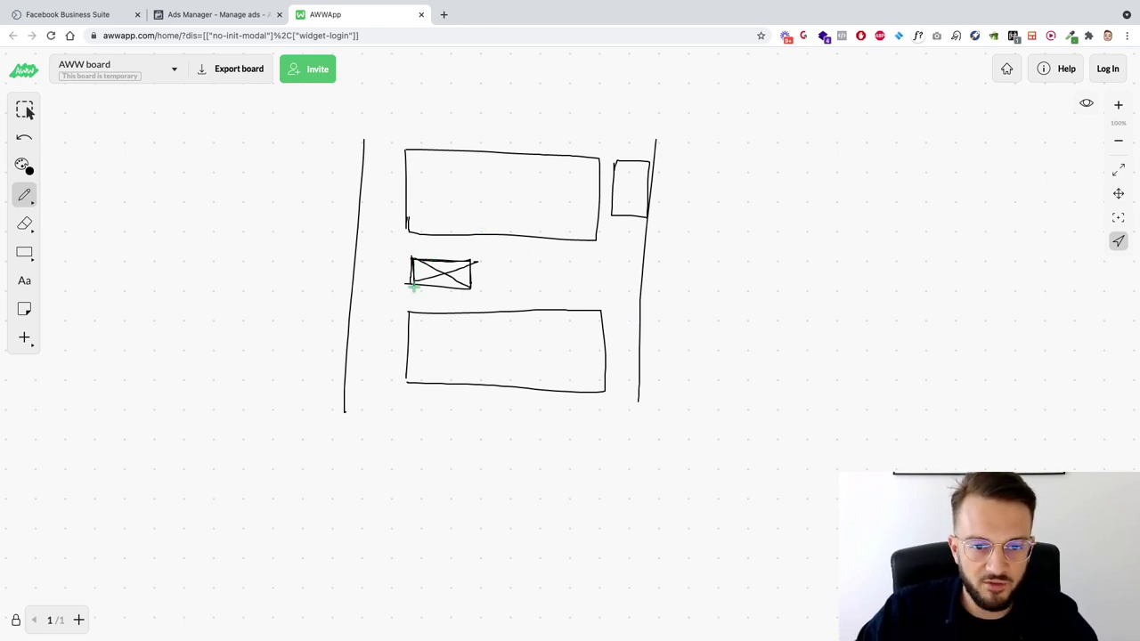
pyautogui.moveTo(413, 285)
pyautogui.mouseDown()
pyautogui.moveTo(469, 285)
pyautogui.moveTo(473, 264)
pyautogui.mouseUp()
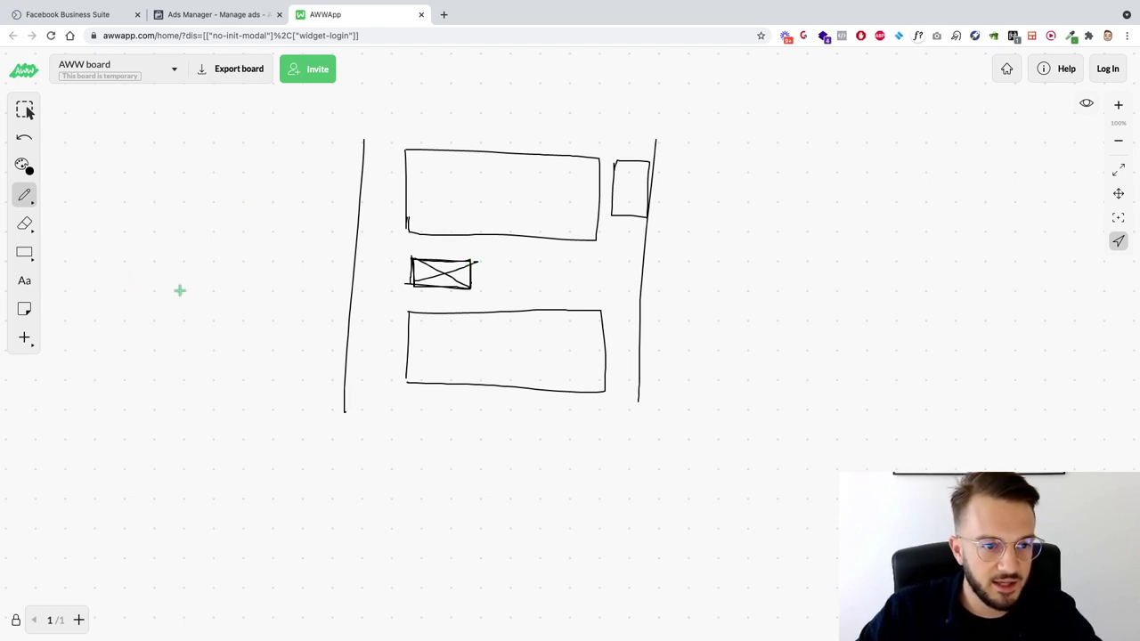
pyautogui.moveTo(222, 179)
pyautogui.mouseDown()
pyautogui.moveTo(237, 198)
pyautogui.moveTo(228, 178)
pyautogui.moveTo(204, 234)
pyautogui.moveTo(270, 238)
pyautogui.moveTo(238, 197)
pyautogui.mouseUp()
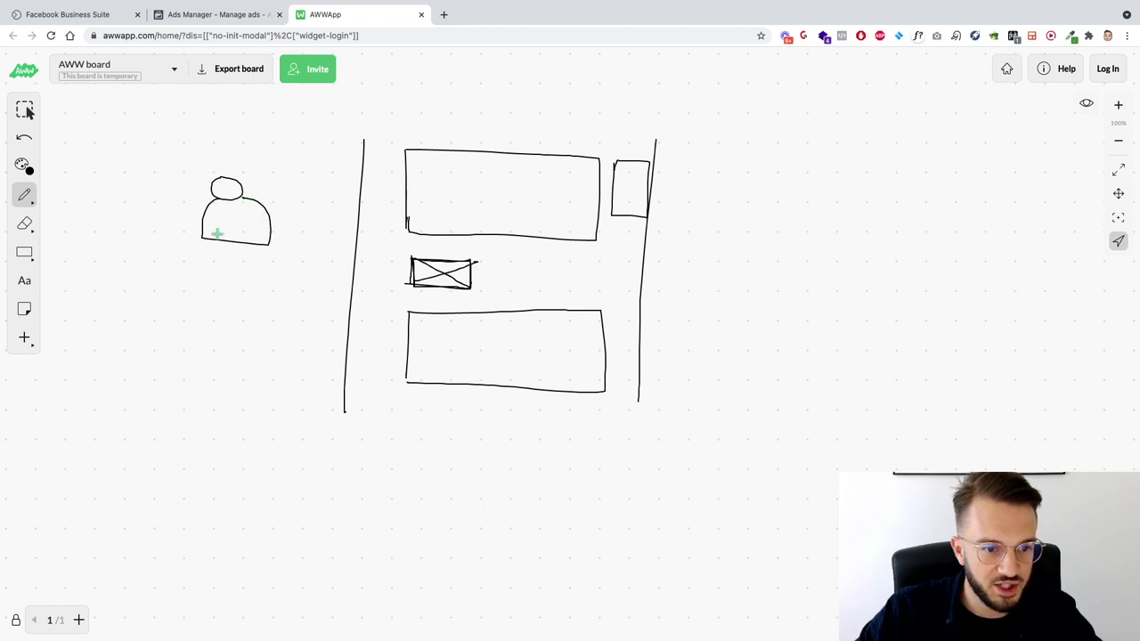
# Add legs and arms to the stick figure and draw the phone frame's top and bottom edges.
pyautogui.moveTo(213, 243)
pyautogui.mouseDown()
pyautogui.moveTo(214, 260)
pyautogui.moveTo(236, 256)
pyautogui.mouseUp()
pyautogui.moveTo(270, 212); pyautogui.dragTo(286, 200)
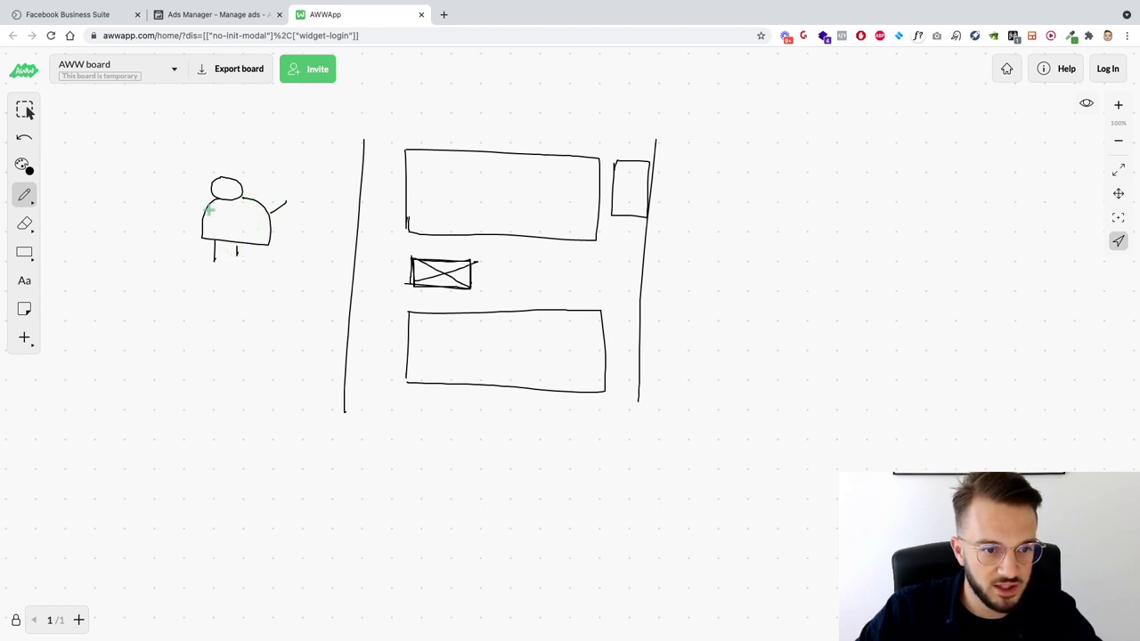
pyautogui.moveTo(205, 210); pyautogui.dragTo(187, 196)
pyautogui.moveTo(365, 139)
pyautogui.mouseDown()
pyautogui.moveTo(367, 95)
pyautogui.moveTo(619, 86)
pyautogui.moveTo(666, 103)
pyautogui.moveTo(659, 167)
pyautogui.mouseUp()
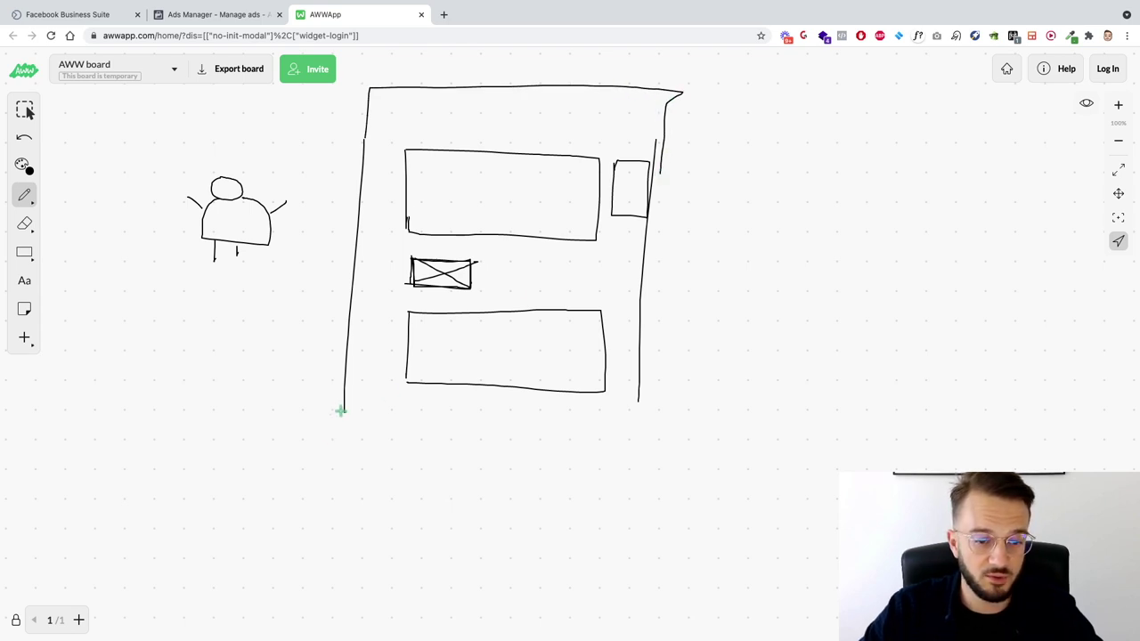
pyautogui.moveTo(344, 407)
pyautogui.mouseDown()
pyautogui.moveTo(631, 423)
pyautogui.moveTo(637, 398)
pyautogui.mouseUp()
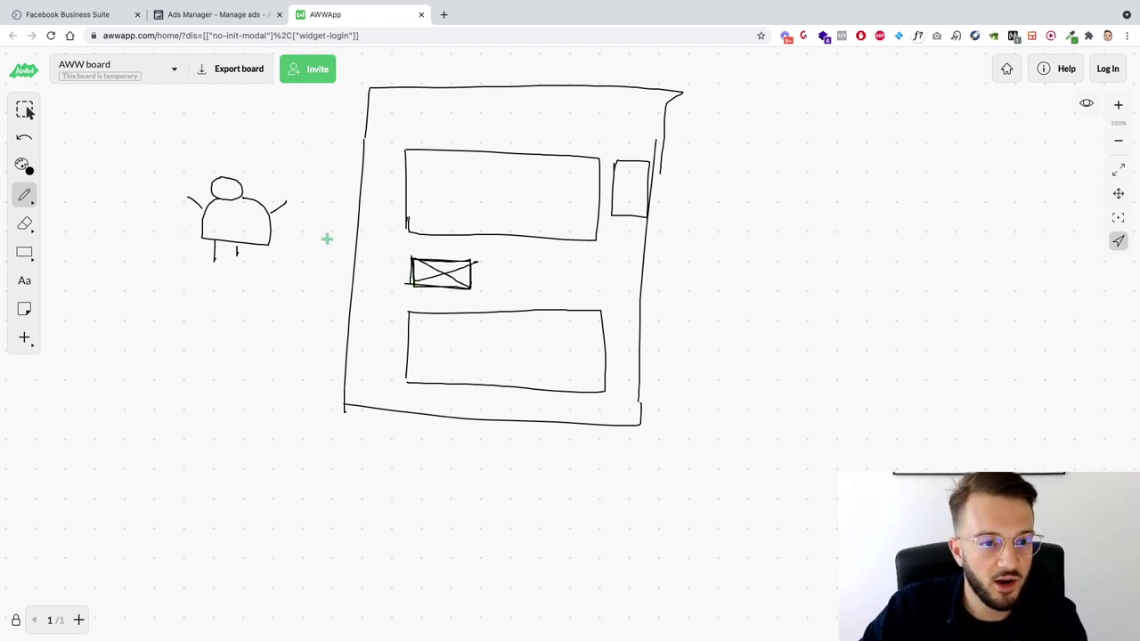
# Circle the stick figure and handwrite 'Cheese' to the right of the sketch.
pyautogui.moveTo(281, 159)
pyautogui.mouseDown()
pyautogui.moveTo(147, 196)
pyautogui.moveTo(318, 178)
pyautogui.moveTo(294, 156)
pyautogui.mouseUp()
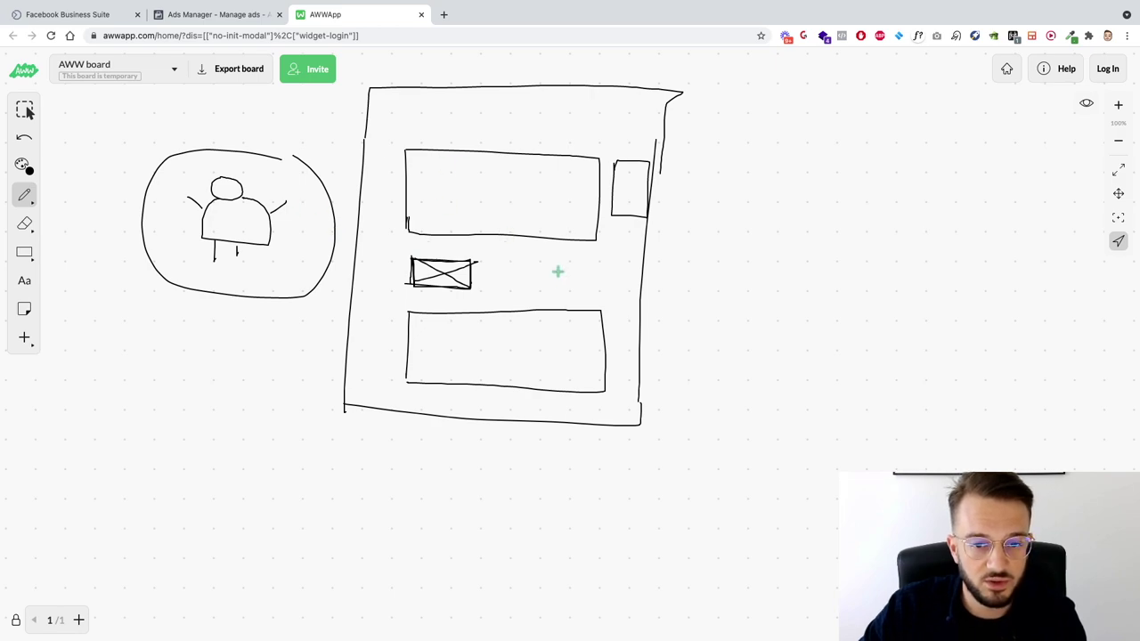
pyautogui.moveTo(764, 141)
pyautogui.mouseDown()
pyautogui.moveTo(762, 162)
pyautogui.moveTo(827, 157)
pyautogui.mouseUp()
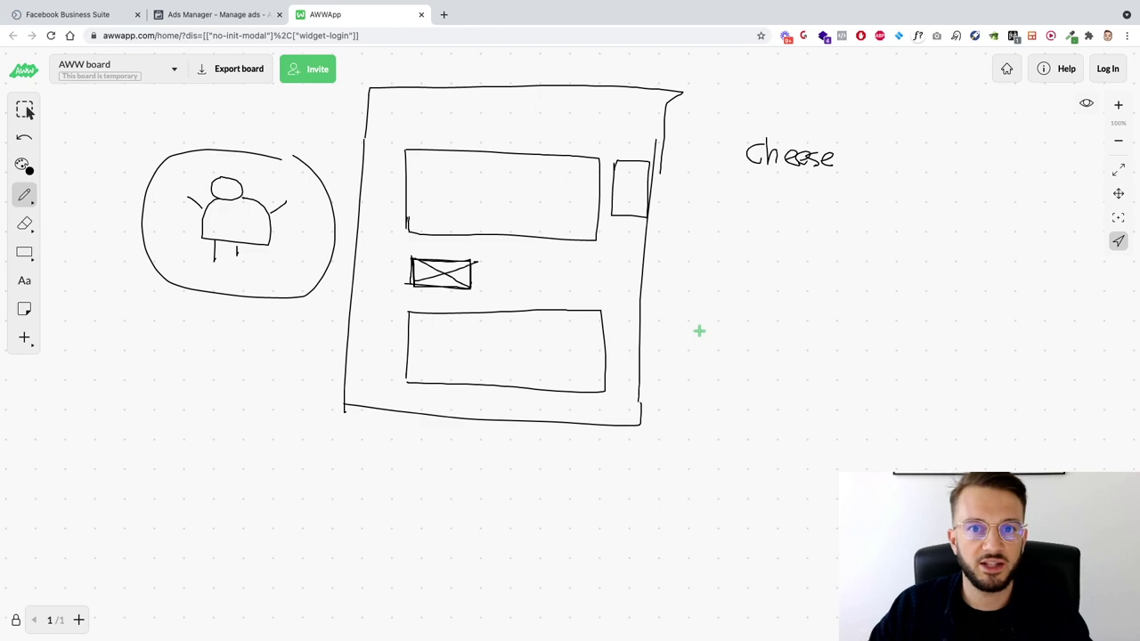
pyautogui.scroll(1, 657, 211)
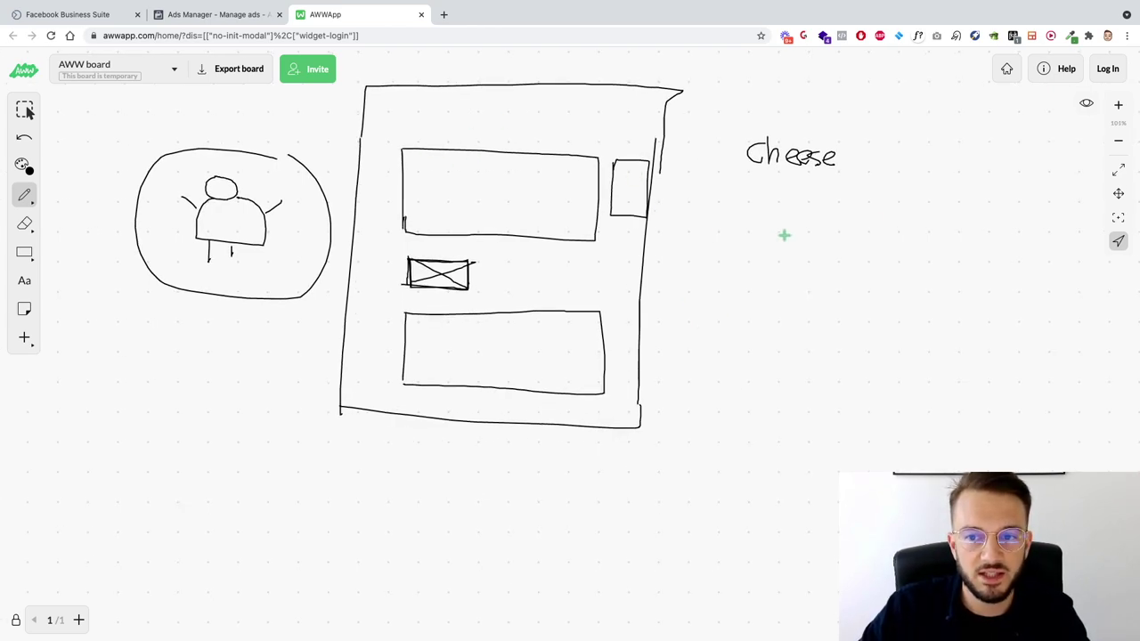
# Write '2' with an arrow above Cheese, add inner vertical lines beside the boxes, and ring the crossed box.
pyautogui.moveTo(781, 84)
pyautogui.mouseDown()
pyautogui.moveTo(764, 107)
pyautogui.moveTo(805, 109)
pyautogui.moveTo(787, 134)
pyautogui.moveTo(793, 126)
pyautogui.mouseUp()
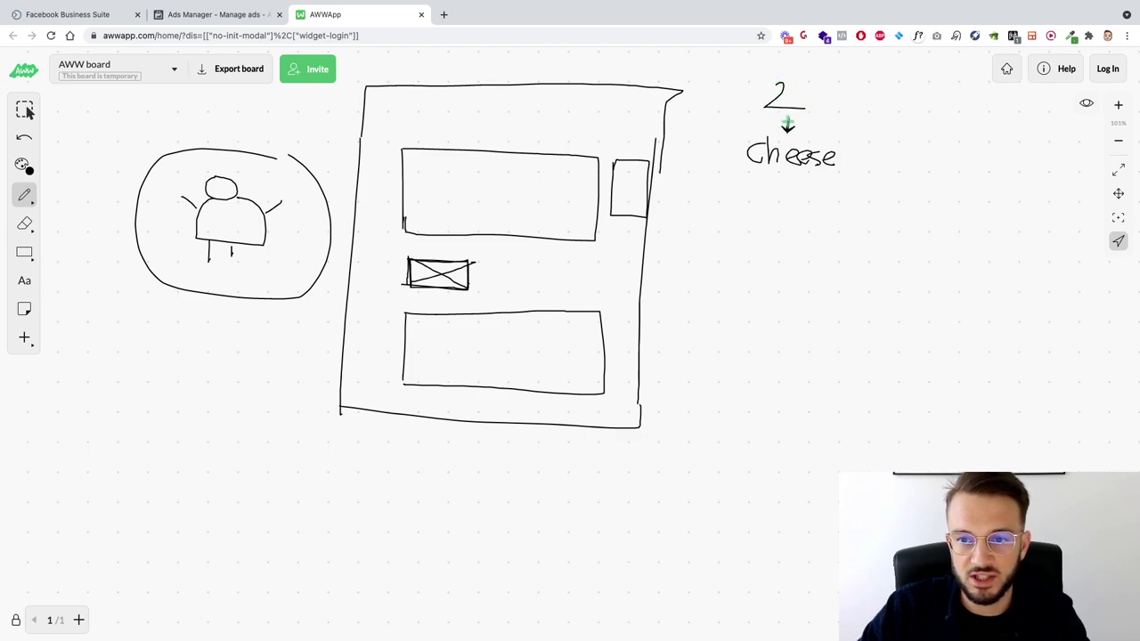
pyautogui.moveTo(234, 145)
pyautogui.mouseDown()
pyautogui.moveTo(285, 151)
pyautogui.moveTo(191, 147)
pyautogui.mouseUp()
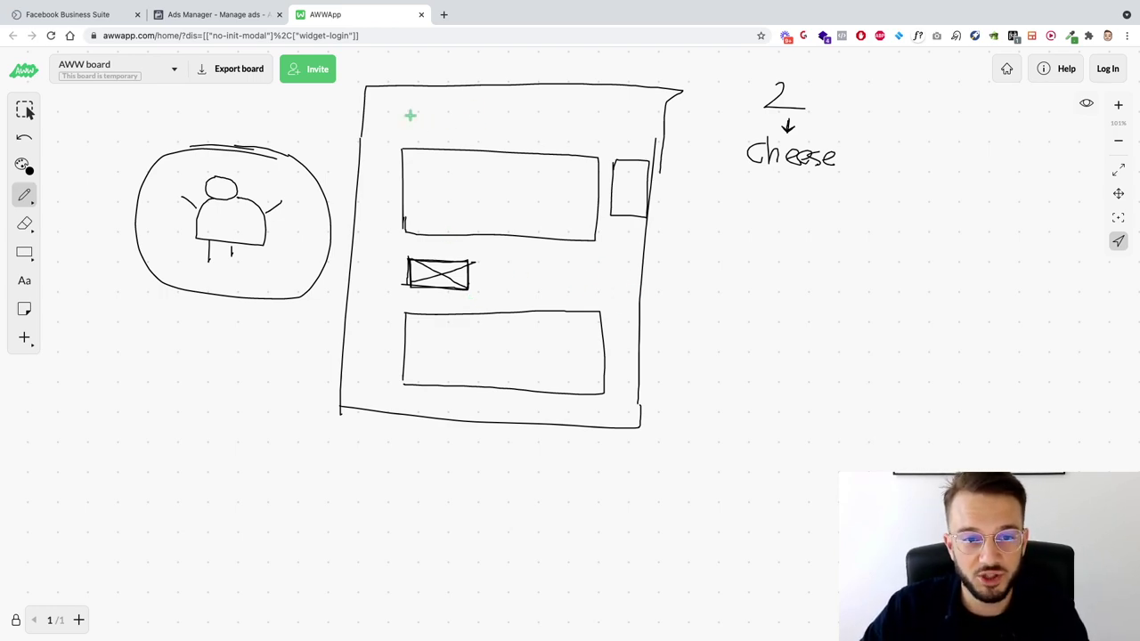
pyautogui.moveTo(407, 114); pyautogui.dragTo(403, 255)
pyautogui.moveTo(613, 115); pyautogui.dragTo(598, 365)
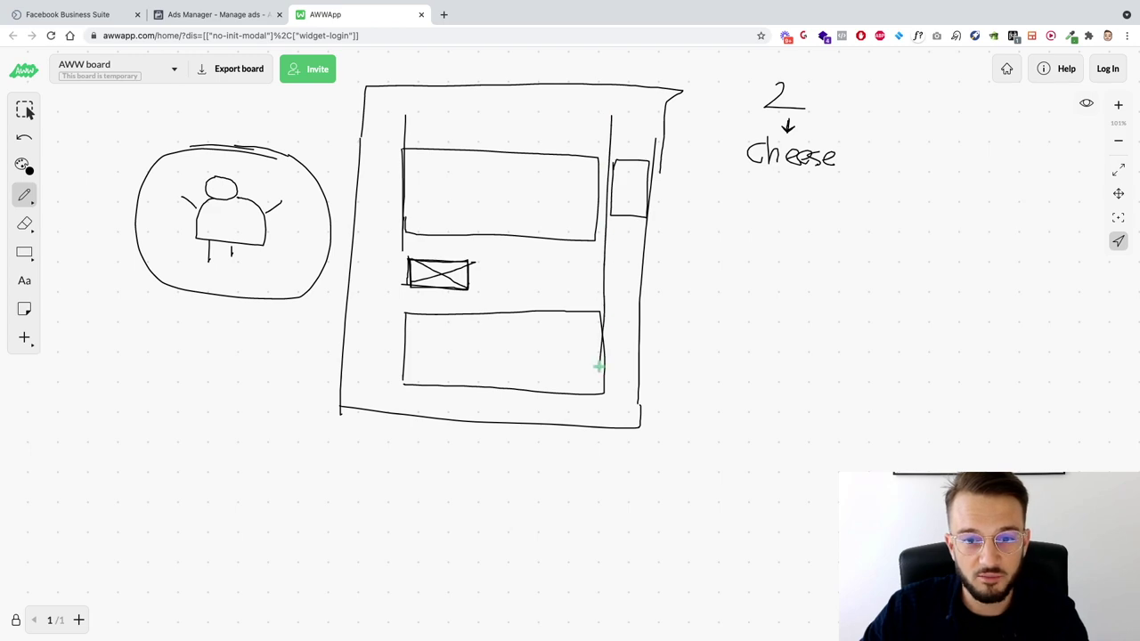
pyautogui.moveTo(405, 222); pyautogui.dragTo(401, 328)
pyautogui.moveTo(485, 252)
pyautogui.mouseDown()
pyautogui.moveTo(484, 304)
pyautogui.moveTo(475, 259)
pyautogui.mouseUp()
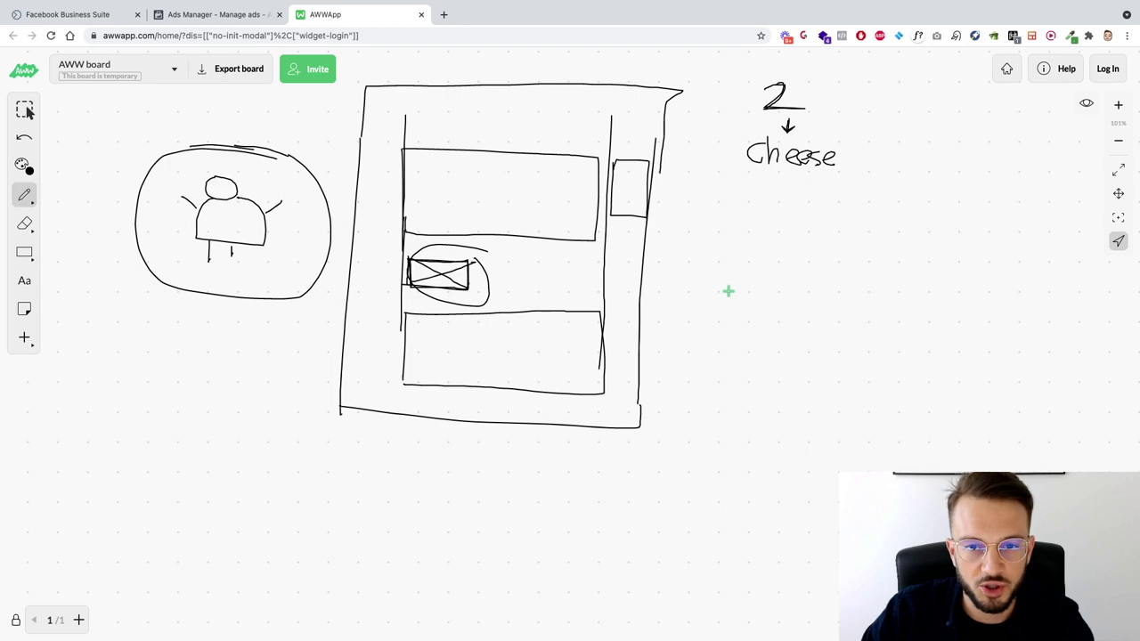
pyautogui.moveTo(663, 87); pyautogui.dragTo(656, 162)
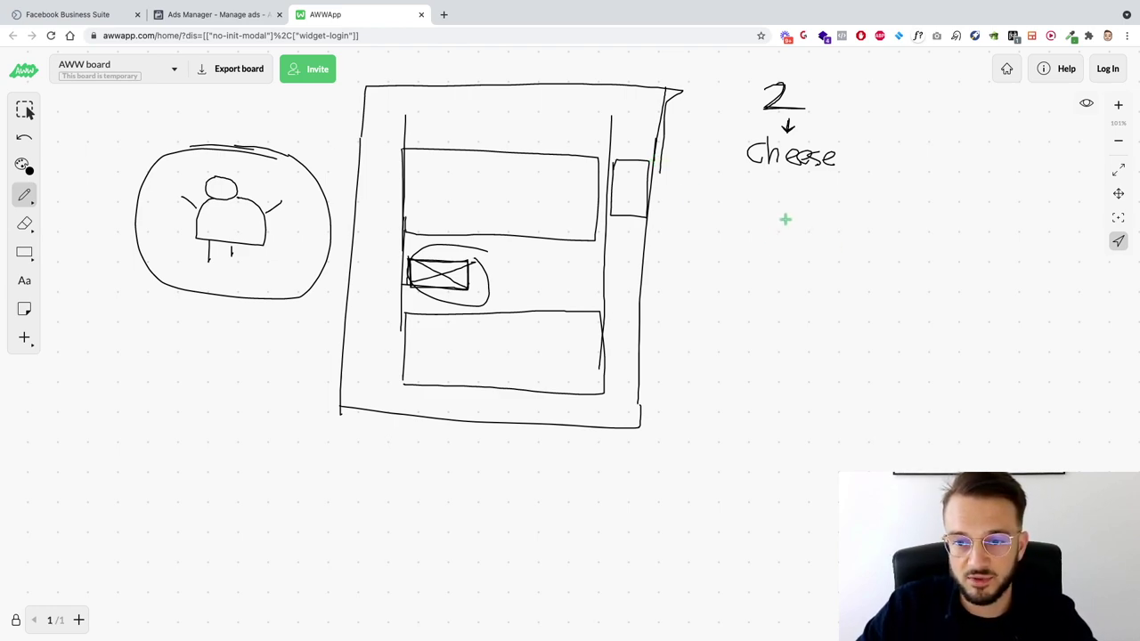
# Write the prices 0.10 and 0.20 under Cheese and dismiss the save-your-board tip.
pyautogui.moveTo(778, 219)
pyautogui.mouseDown()
pyautogui.moveTo(784, 241)
pyautogui.moveTo(807, 230)
pyautogui.moveTo(758, 229)
pyautogui.moveTo(768, 240)
pyautogui.mouseUp()
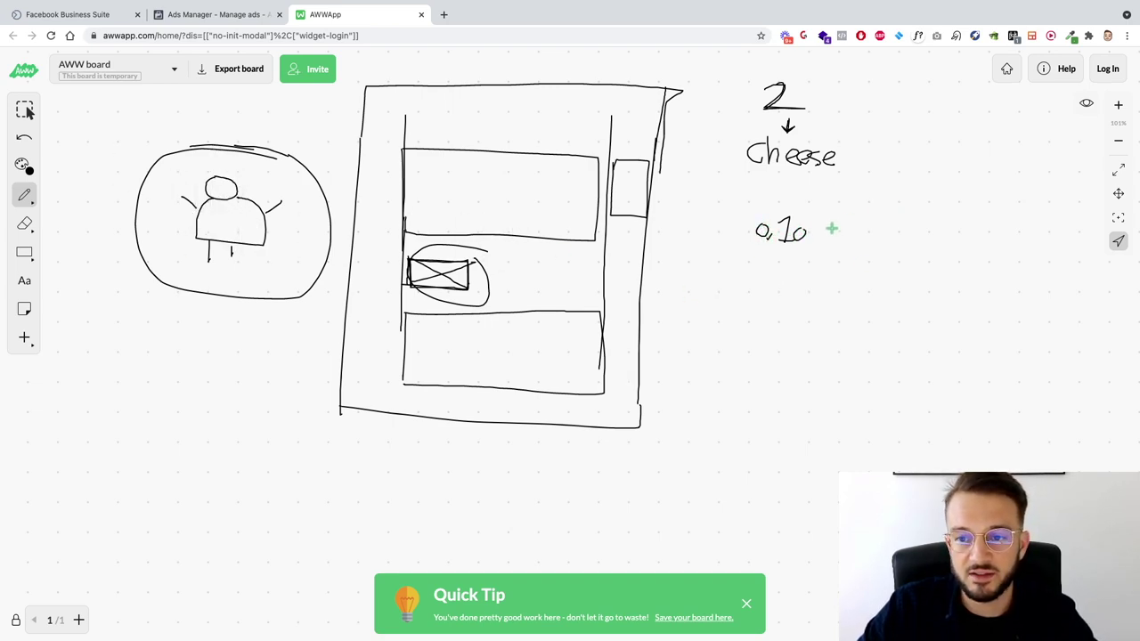
pyautogui.moveTo(861, 186)
pyautogui.mouseDown()
pyautogui.moveTo(871, 199)
pyautogui.moveTo(853, 191)
pyautogui.moveTo(868, 203)
pyautogui.moveTo(873, 187)
pyautogui.mouseUp()
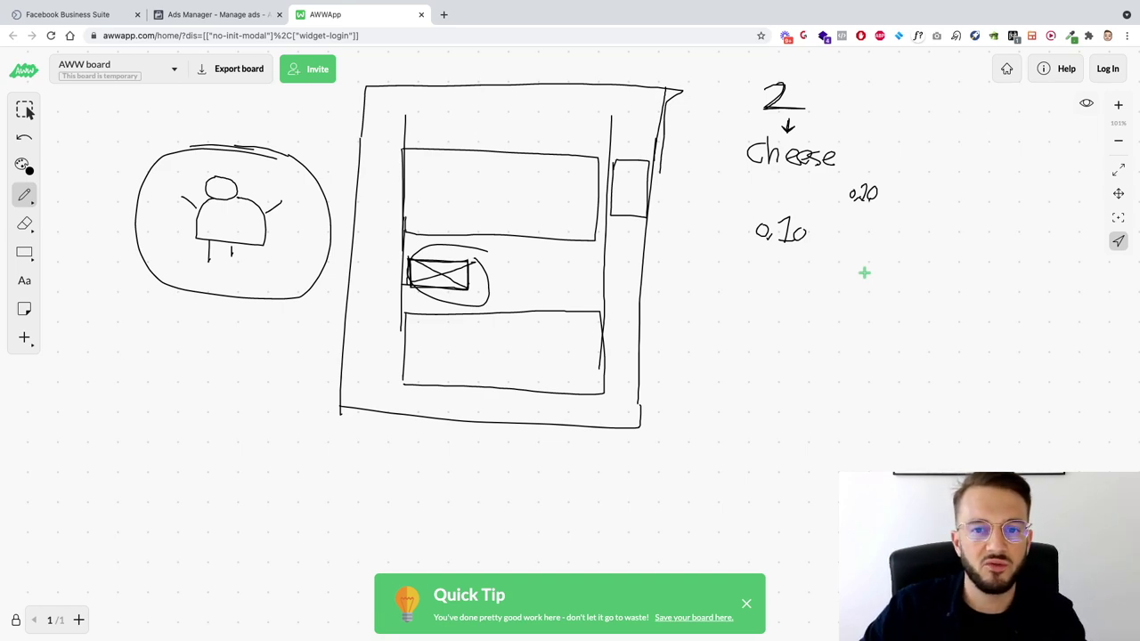
pyautogui.click(747, 604)
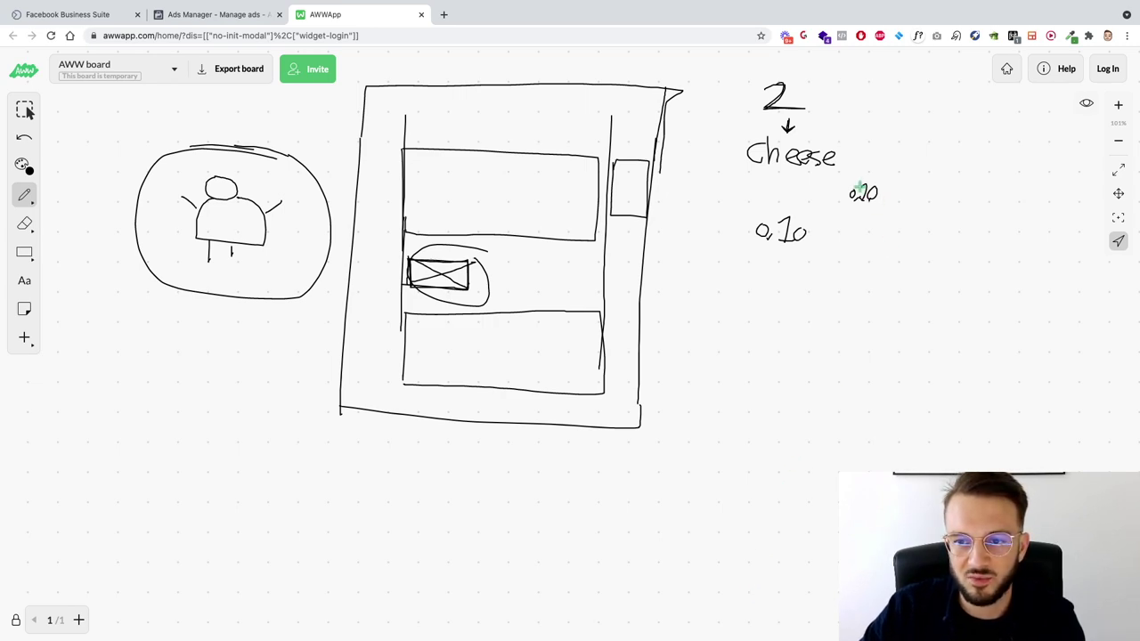
pyautogui.moveTo(862, 189); pyautogui.dragTo(861, 191)
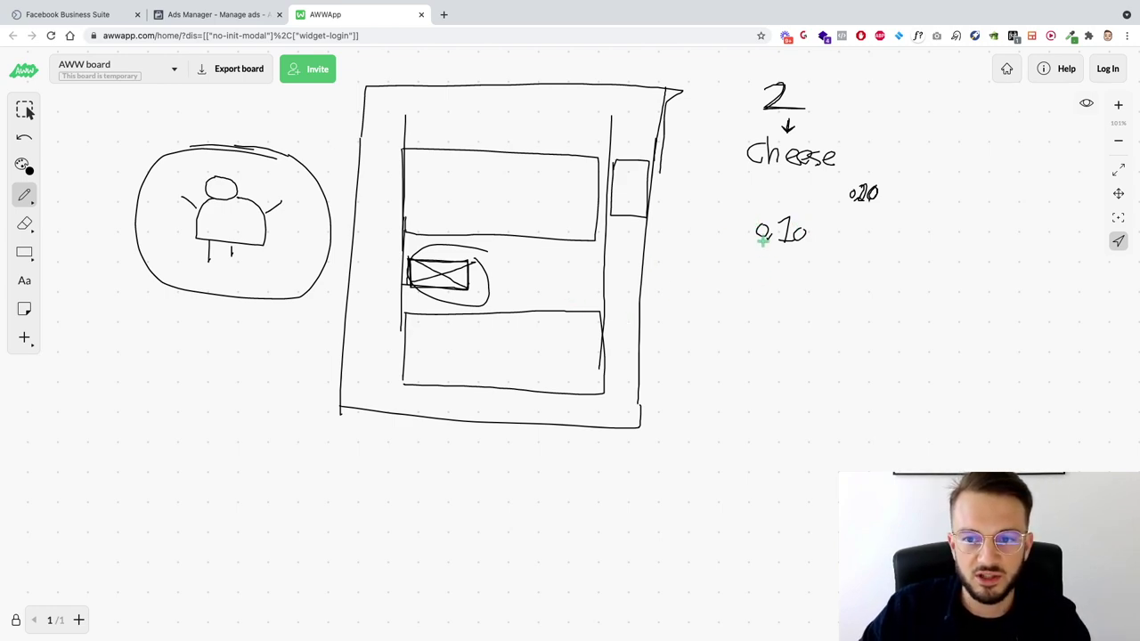
# Loop both prices together, fit the whole drawing to screen, and scribble across the price.
pyautogui.moveTo(892, 167)
pyautogui.mouseDown()
pyautogui.moveTo(764, 194)
pyautogui.moveTo(820, 245)
pyautogui.moveTo(891, 168)
pyautogui.mouseUp()
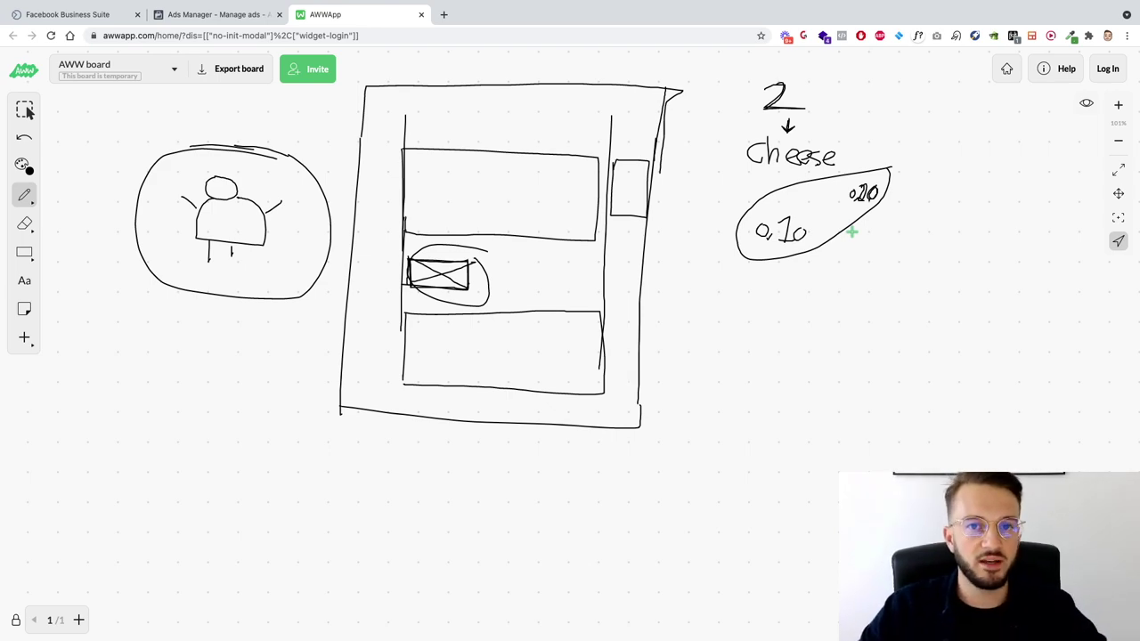
pyautogui.click(25, 200)
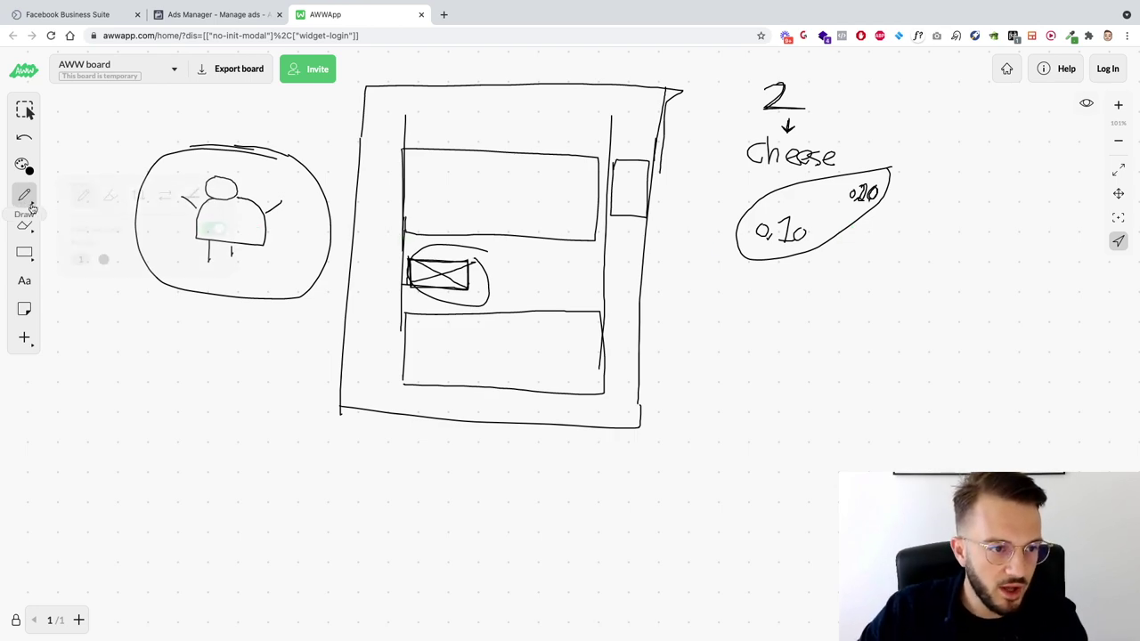
pyautogui.click(26, 203)
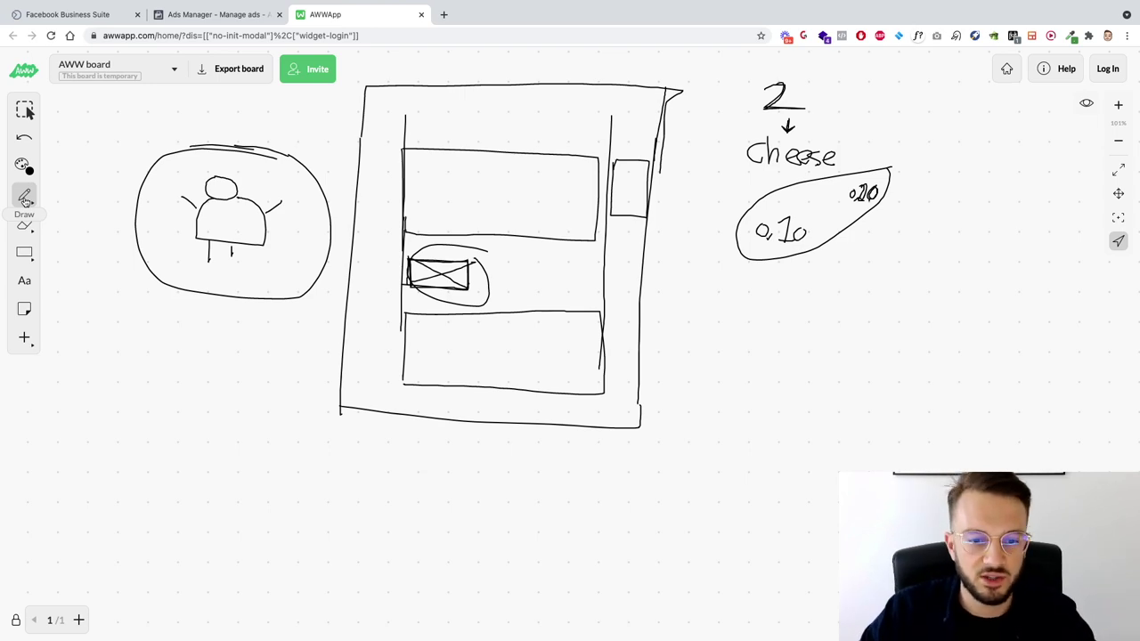
pyautogui.click(1118, 218)
pyautogui.moveTo(837, 233); pyautogui.dragTo(755, 216)
# Pan the board left and handwrite 'audience' below the price oval.
pyautogui.click(1119, 193)
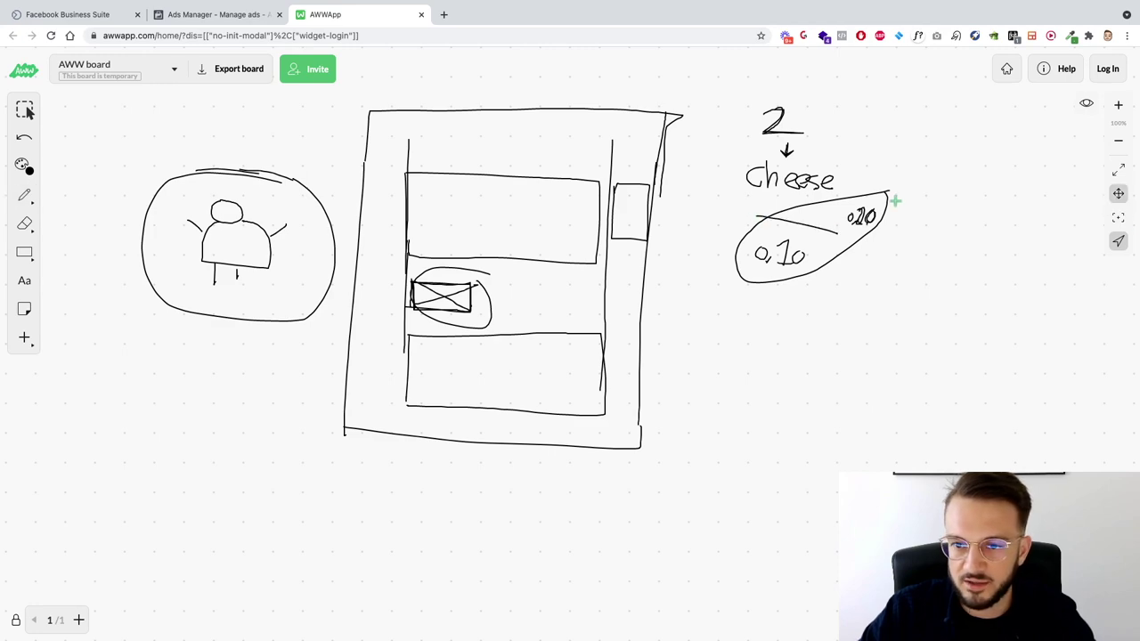
pyautogui.moveTo(895, 201); pyautogui.dragTo(550, 179)
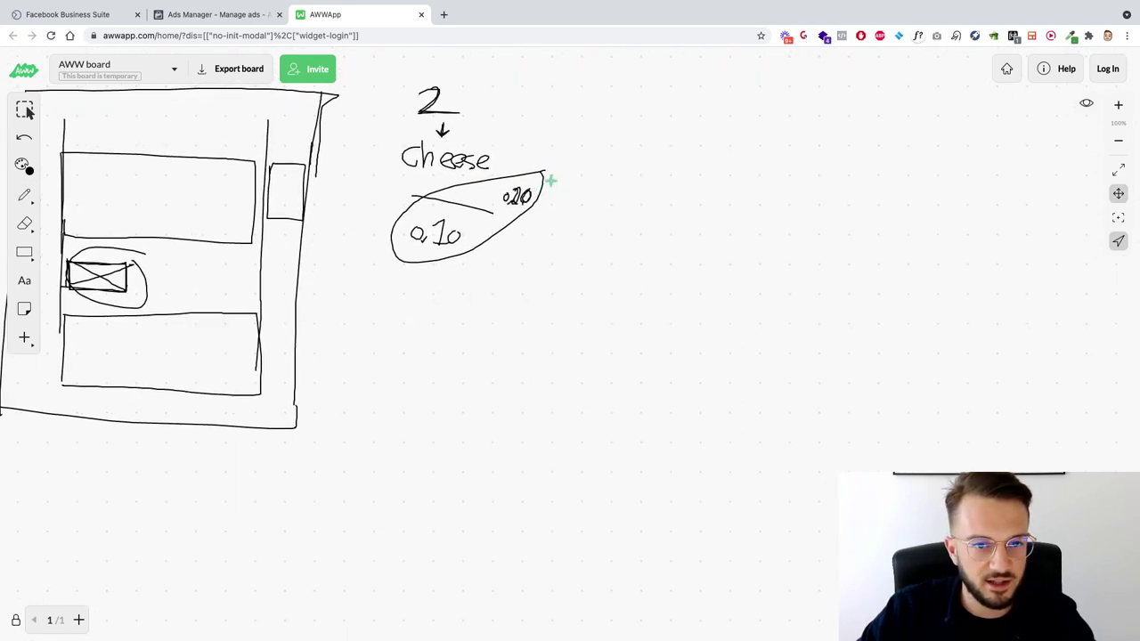
pyautogui.click(24, 195)
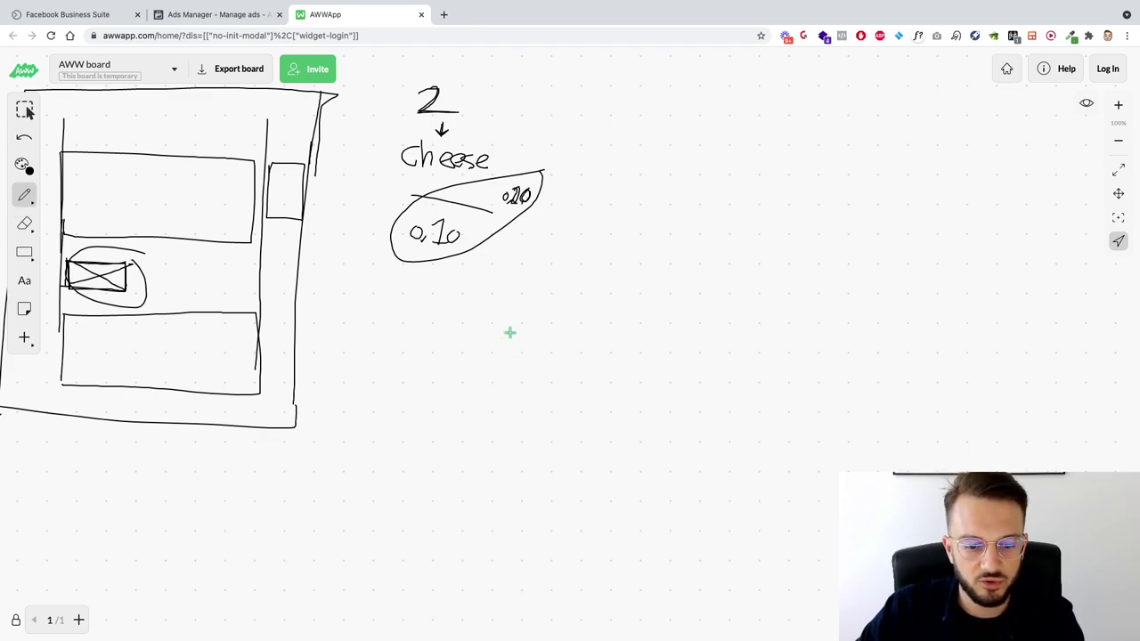
pyautogui.moveTo(524, 303); pyautogui.dragTo(619, 313)
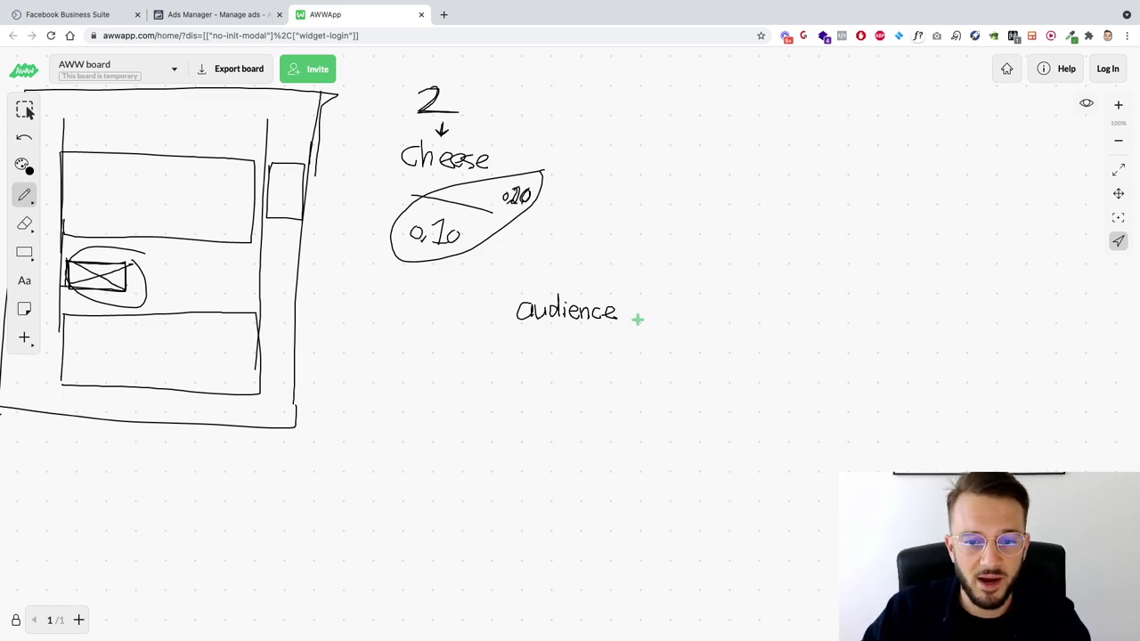
pyautogui.scroll(2, 638, 318)
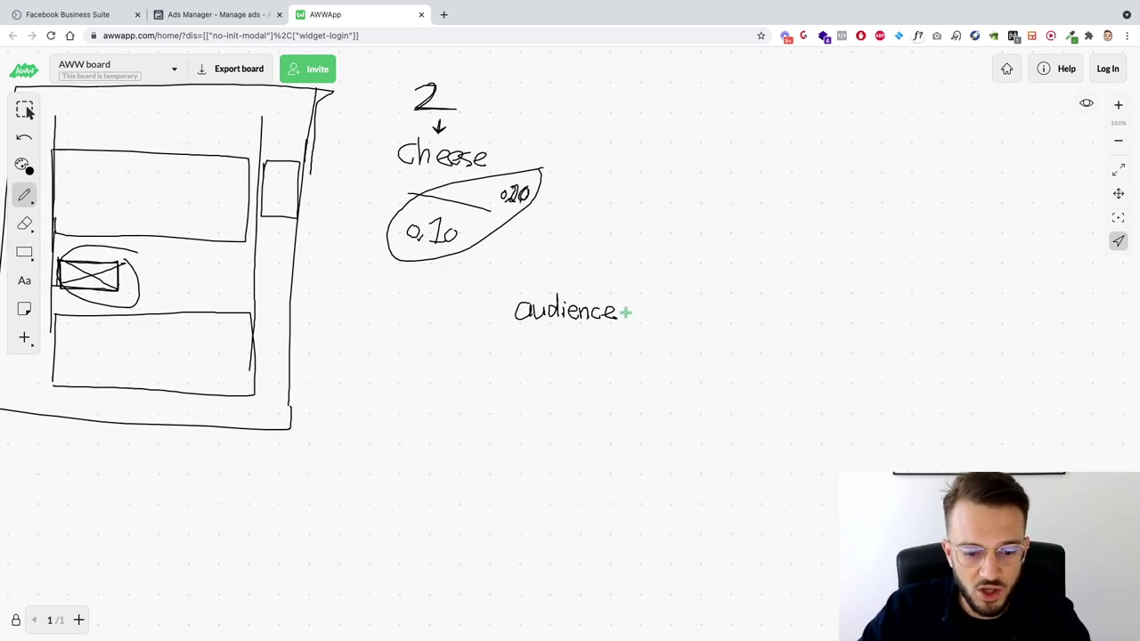
# Write '– offer – creative' after audience, with a line from creative down to 'image copy'.
pyautogui.moveTo(625, 311)
pyautogui.mouseDown()
pyautogui.moveTo(674, 323)
pyautogui.moveTo(708, 308)
pyautogui.mouseUp()
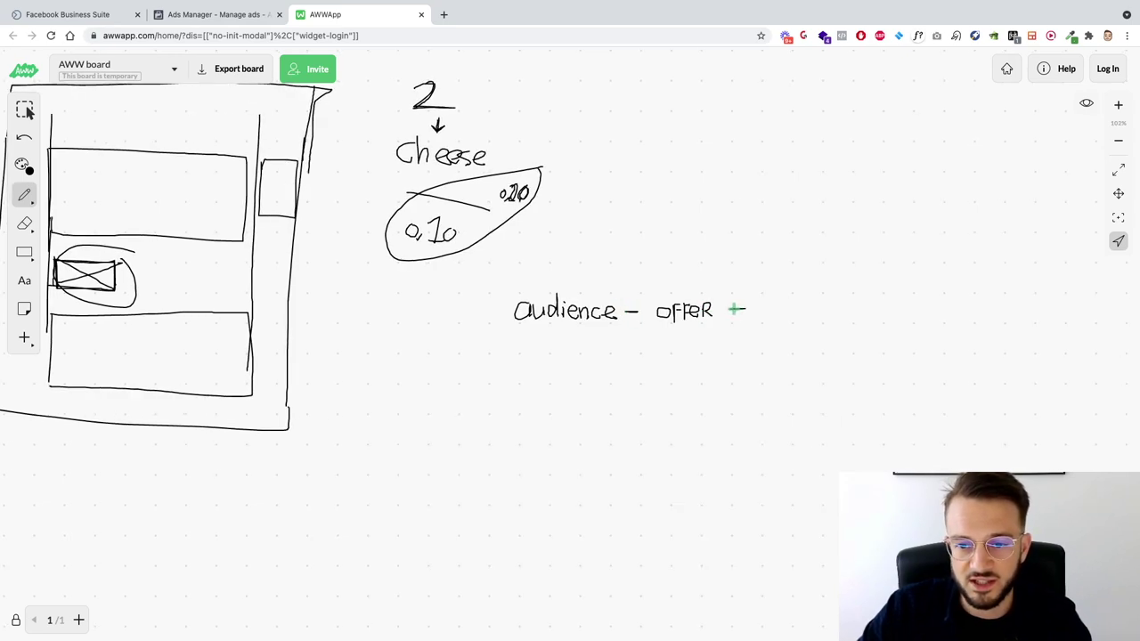
pyautogui.moveTo(729, 309); pyautogui.dragTo(746, 309)
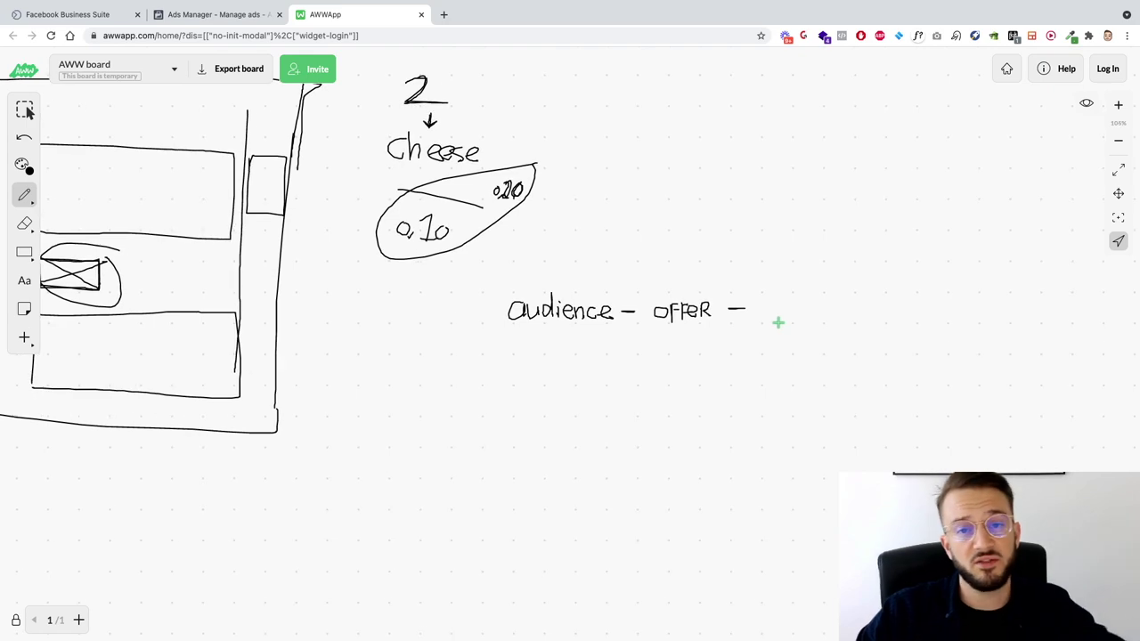
pyautogui.scroll(-2, 777, 322)
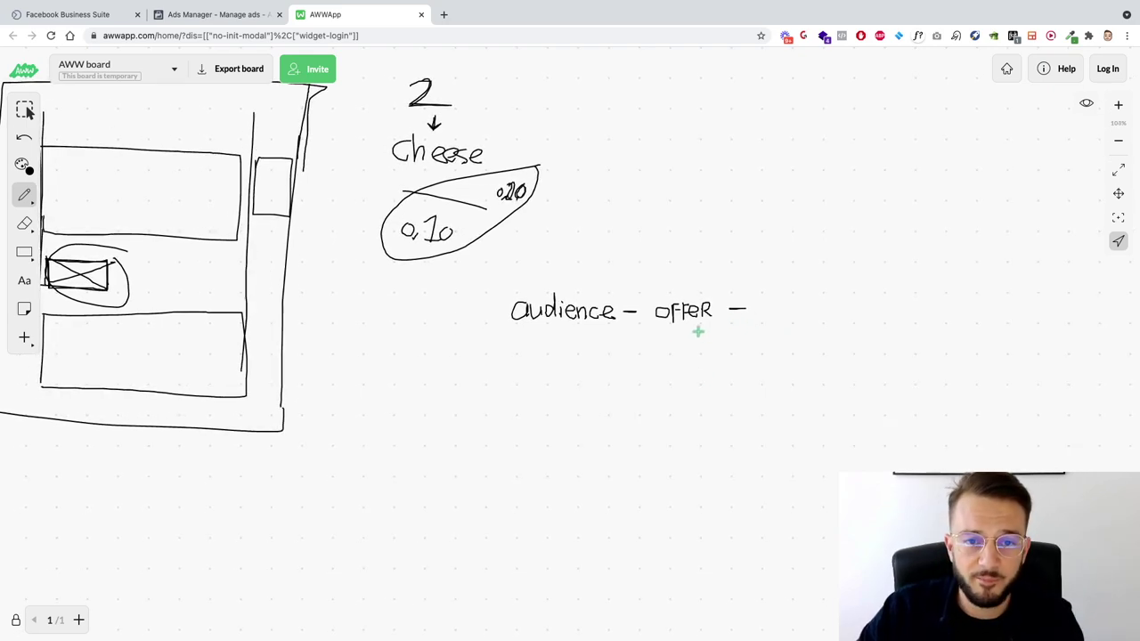
pyautogui.scroll(-1, 698, 332)
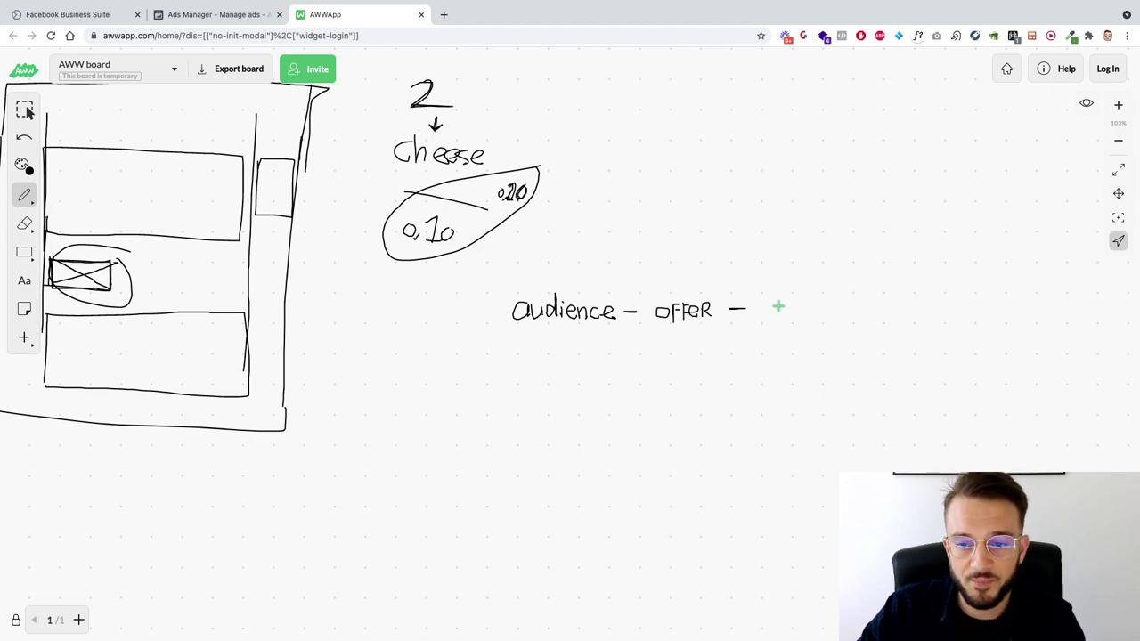
pyautogui.moveTo(777, 303)
pyautogui.mouseDown()
pyautogui.moveTo(764, 309)
pyautogui.moveTo(811, 299)
pyautogui.moveTo(811, 317)
pyautogui.moveTo(817, 303)
pyautogui.moveTo(839, 311)
pyautogui.moveTo(743, 371)
pyautogui.moveTo(762, 388)
pyautogui.moveTo(853, 376)
pyautogui.moveTo(865, 386)
pyautogui.mouseUp()
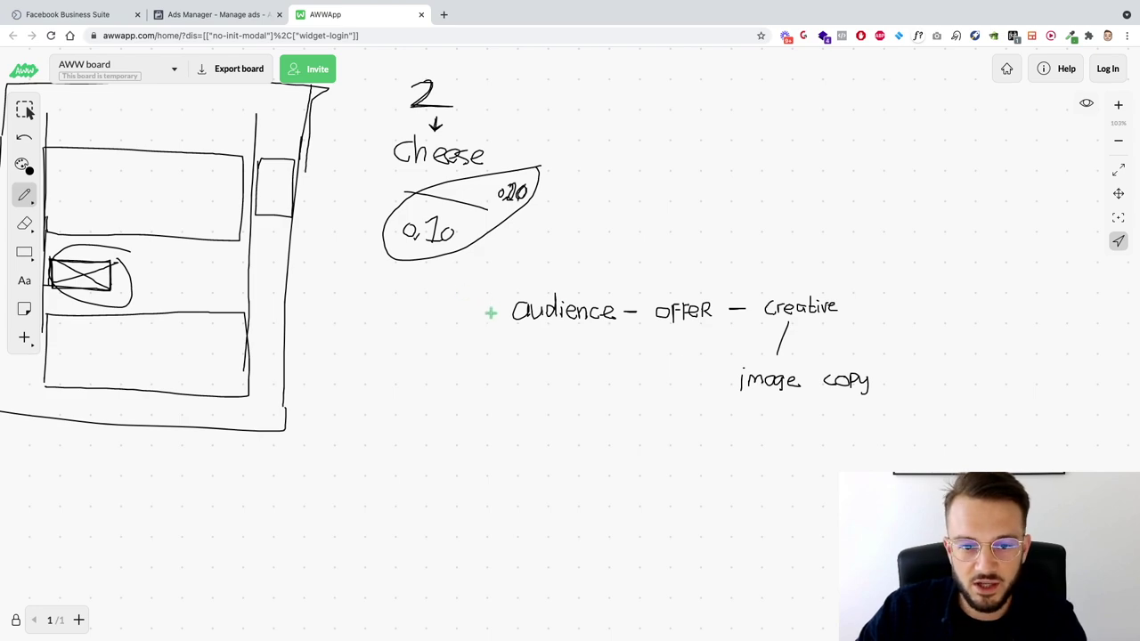
# Draw a bracket over the audience–offer–creative chain and set the pen size to 2.
pyautogui.moveTo(502, 313)
pyautogui.mouseDown()
pyautogui.moveTo(505, 287)
pyautogui.moveTo(566, 281)
pyautogui.moveTo(827, 281)
pyautogui.moveTo(843, 312)
pyautogui.mouseUp()
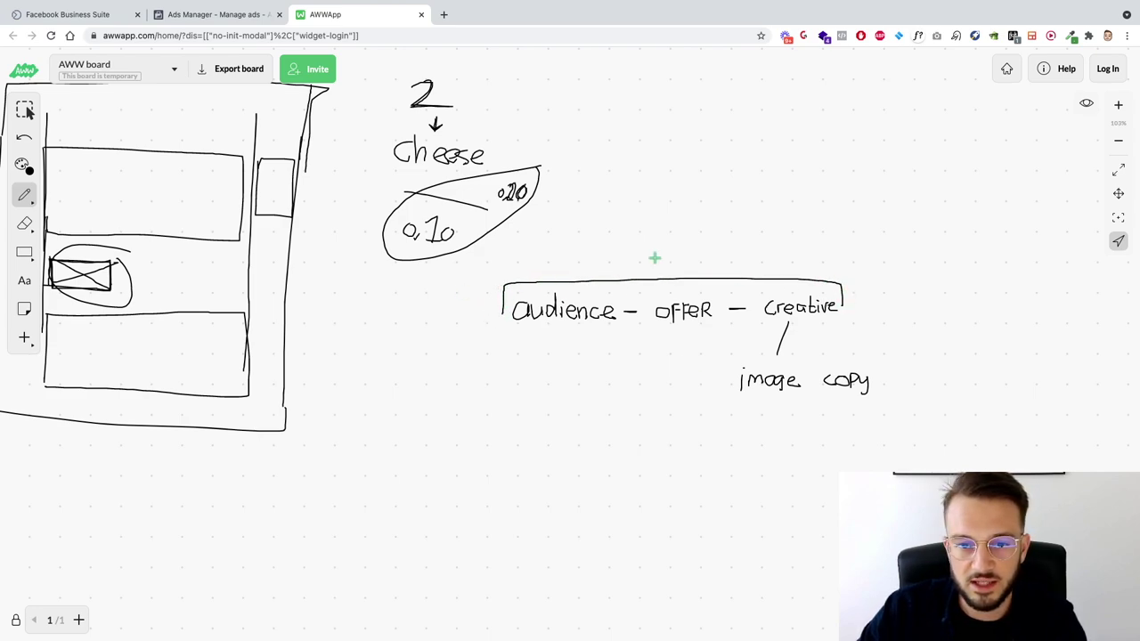
pyautogui.click(22, 198)
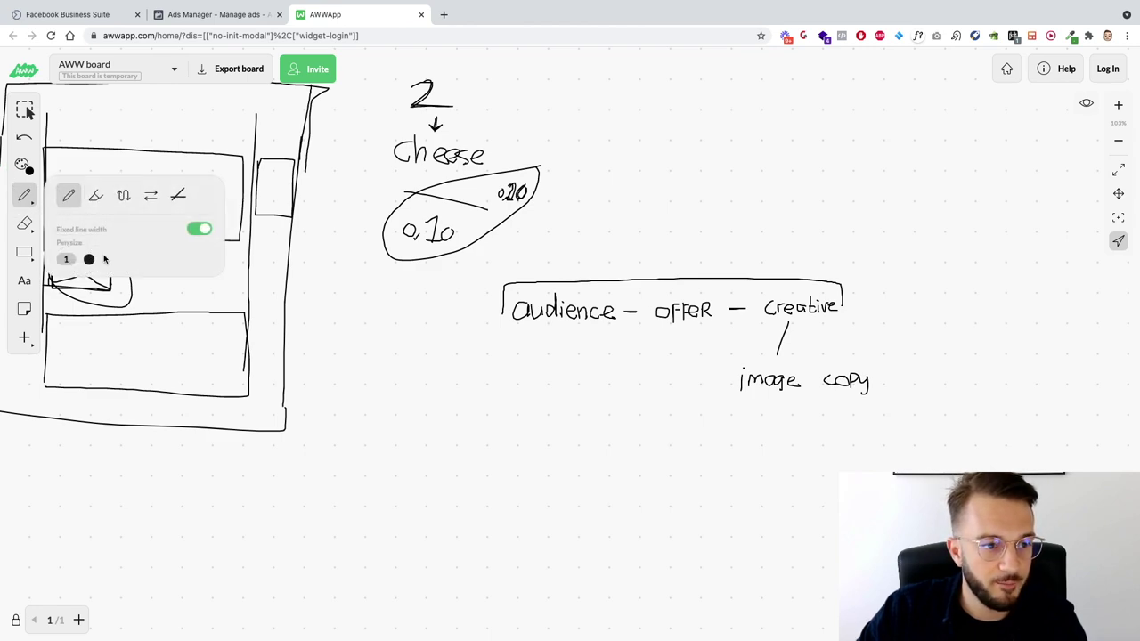
pyautogui.moveTo(90, 260); pyautogui.dragTo(108, 260)
# Write 'FB dna string' above the bracket and draw an arrow pointing right.
pyautogui.moveTo(583, 241)
pyautogui.mouseDown()
pyautogui.moveTo(583, 260)
pyautogui.moveTo(595, 240)
pyautogui.moveTo(596, 257)
pyautogui.mouseUp()
pyautogui.moveTo(595, 237)
pyautogui.mouseDown()
pyautogui.moveTo(595, 256)
pyautogui.moveTo(583, 256)
pyautogui.mouseUp()
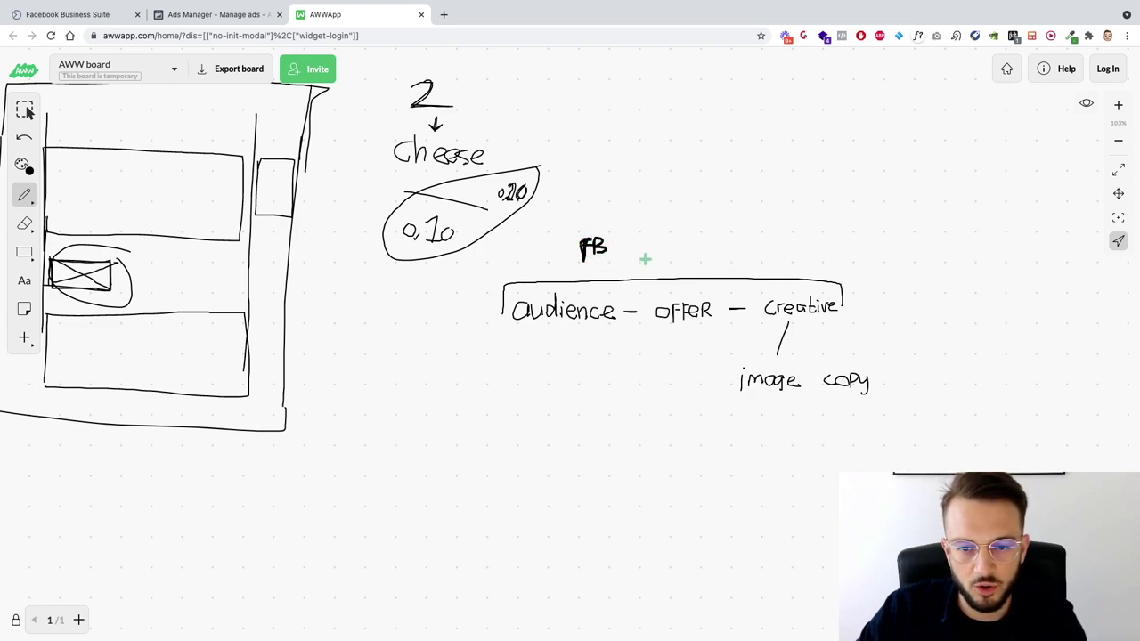
pyautogui.moveTo(645, 244)
pyautogui.mouseDown()
pyautogui.moveTo(693, 255)
pyautogui.moveTo(731, 235)
pyautogui.moveTo(747, 262)
pyautogui.moveTo(753, 235)
pyautogui.mouseUp()
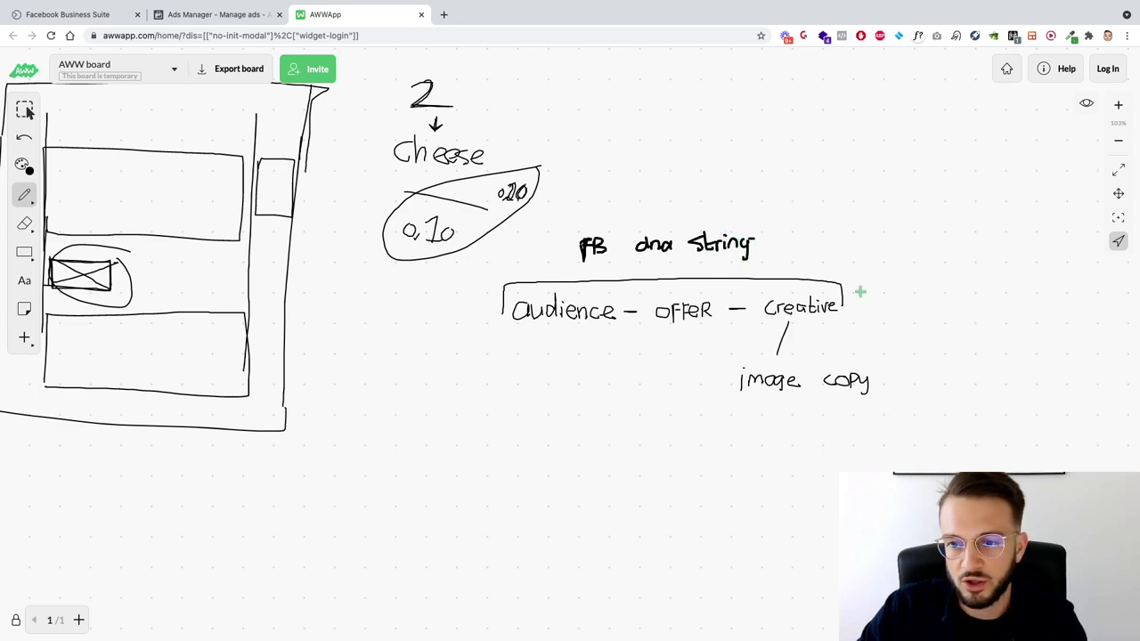
pyautogui.moveTo(860, 291)
pyautogui.mouseDown()
pyautogui.moveTo(898, 291)
pyautogui.moveTo(891, 299)
pyautogui.mouseUp()
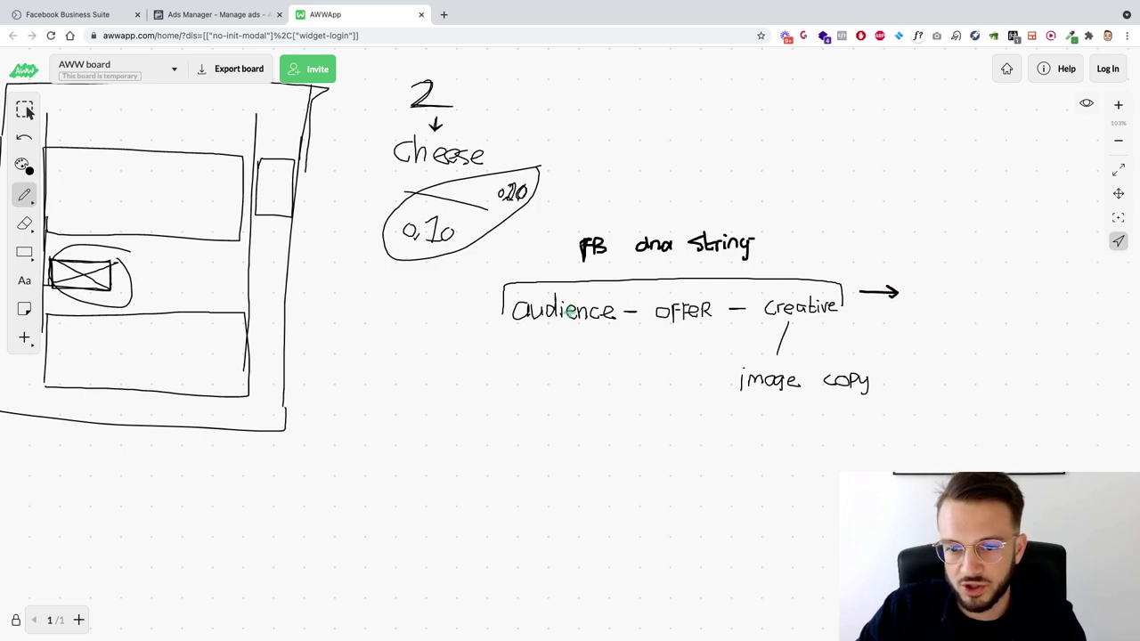
# Write 'FBad = W/L' after the arrow and touch up the d.
pyautogui.moveTo(919, 276)
pyautogui.mouseDown()
pyautogui.moveTo(921, 300)
pyautogui.moveTo(933, 276)
pyautogui.moveTo(932, 287)
pyautogui.moveTo(949, 285)
pyautogui.moveTo(946, 299)
pyautogui.moveTo(978, 281)
pyautogui.moveTo(982, 294)
pyautogui.moveTo(1023, 289)
pyautogui.moveTo(1074, 265)
pyautogui.mouseUp()
pyautogui.moveTo(1087, 251)
pyautogui.mouseDown()
pyautogui.moveTo(1083, 274)
pyautogui.moveTo(1107, 294)
pyautogui.mouseUp()
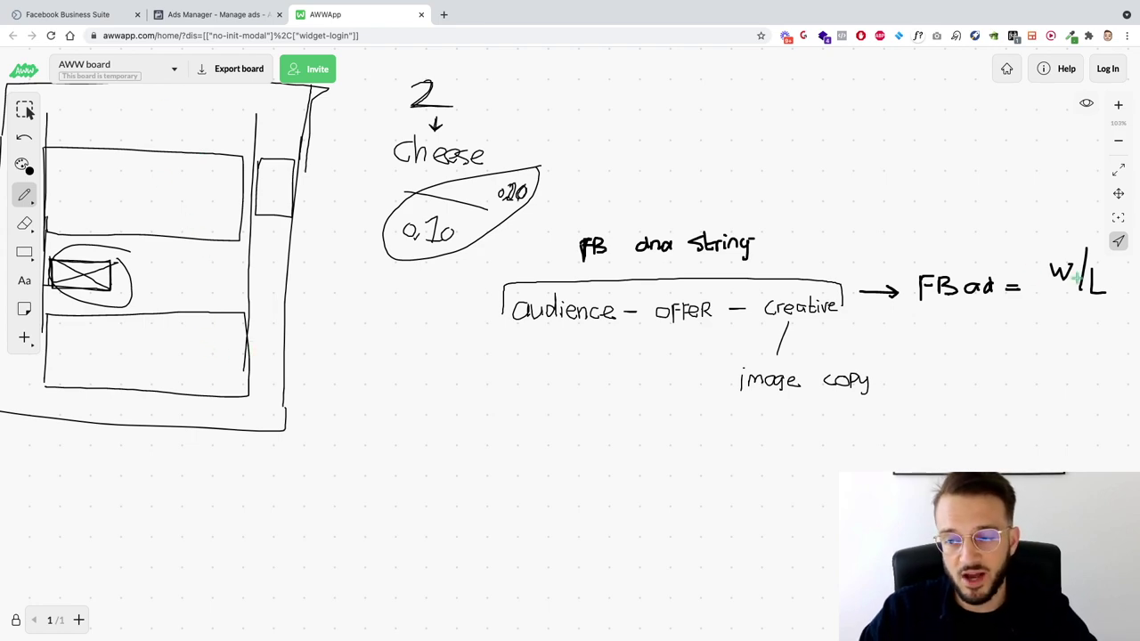
pyautogui.moveTo(986, 263)
pyautogui.mouseDown()
pyautogui.moveTo(987, 292)
pyautogui.moveTo(991, 284)
pyautogui.mouseUp()
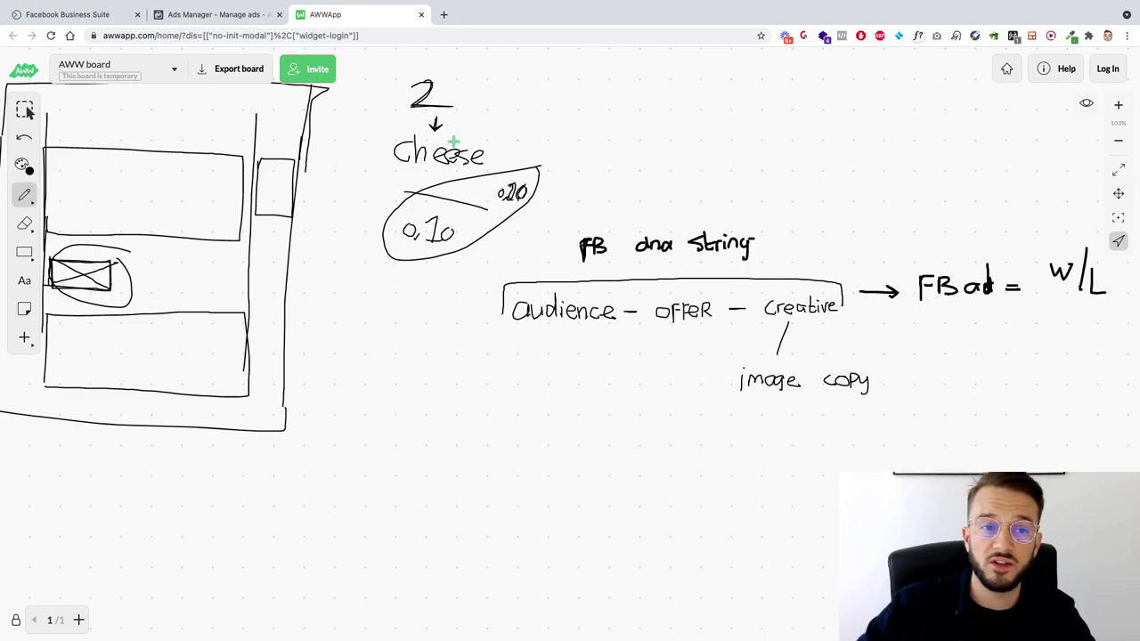
pyautogui.click(203, 16)
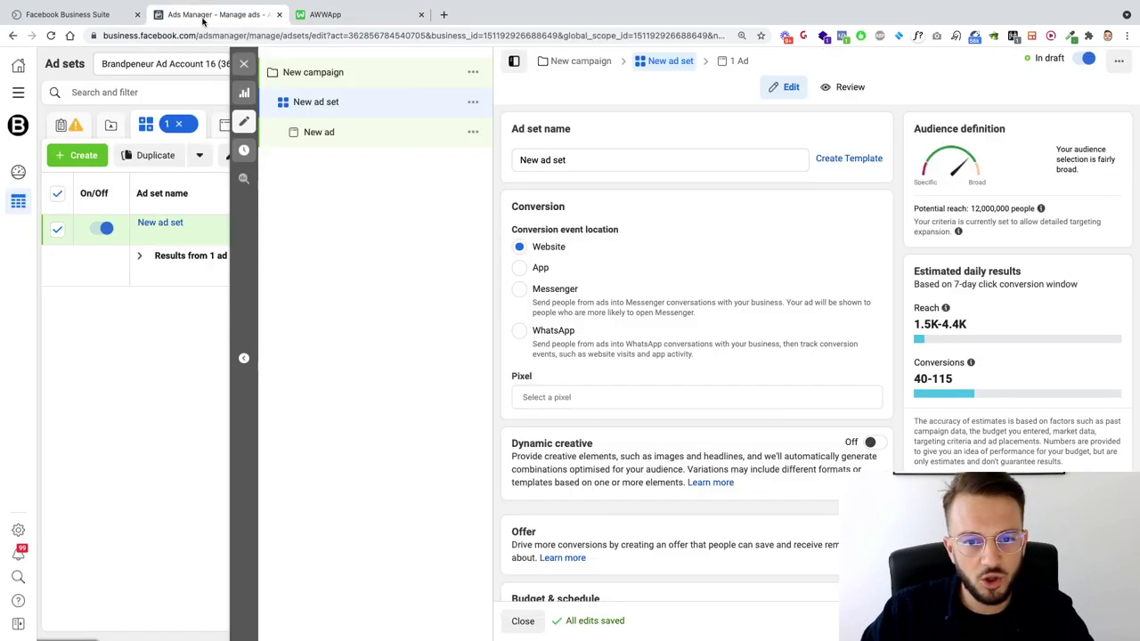
# Scroll the New ad set form down toward Audience and back up to Conversion.
pyautogui.scroll(-3, 623, 481)
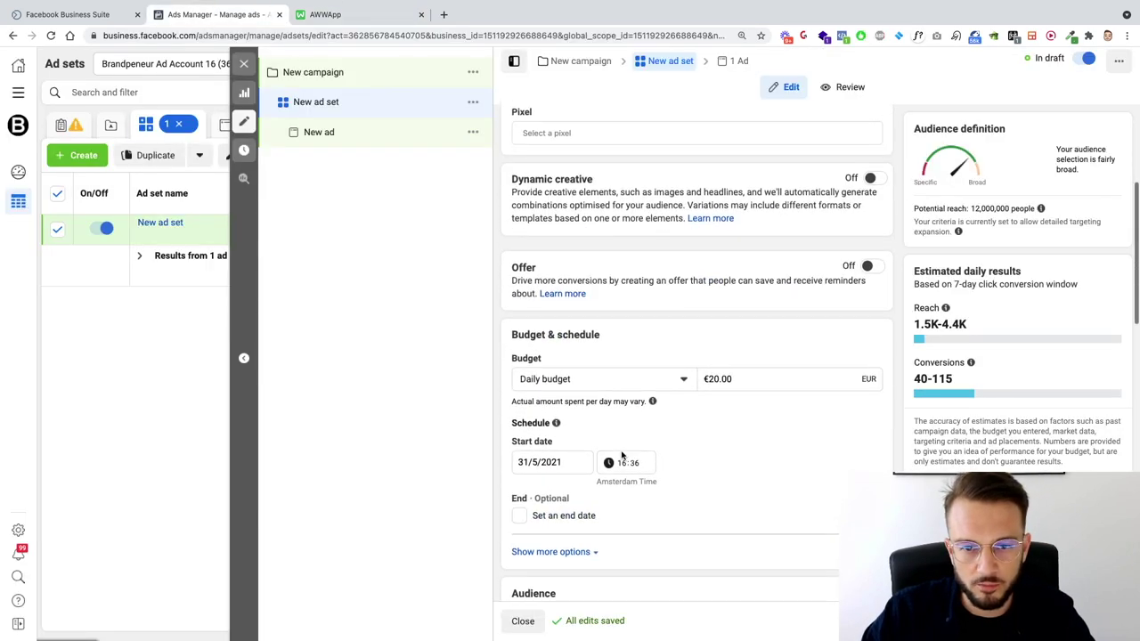
pyautogui.scroll(-5, 622, 455)
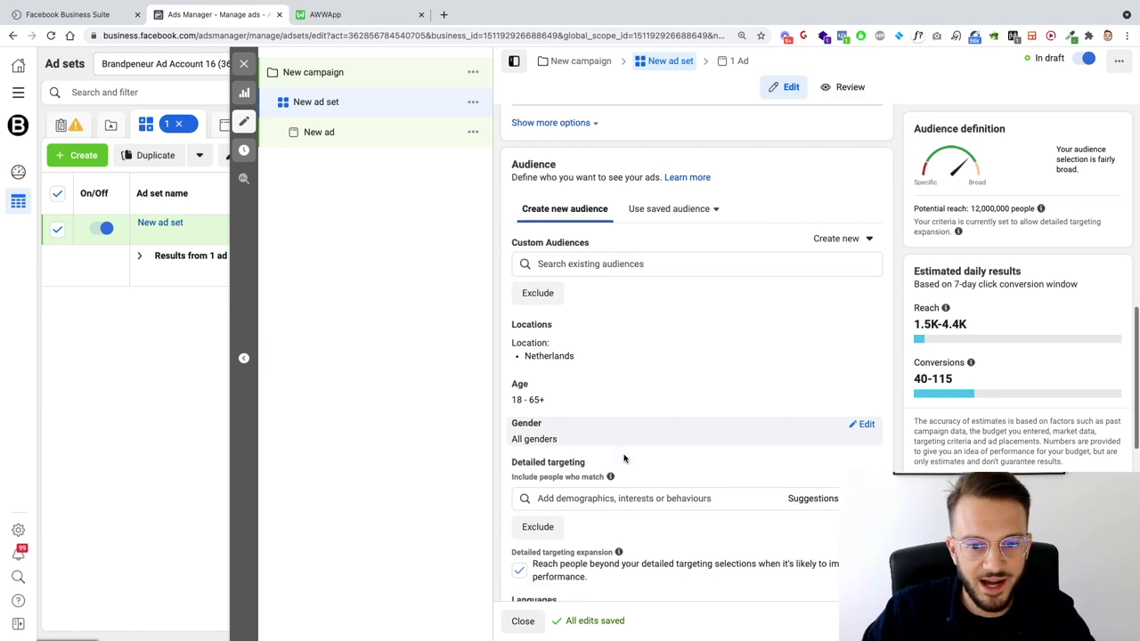
pyautogui.scroll(5, 624, 458)
pyautogui.scroll(1, 623, 458)
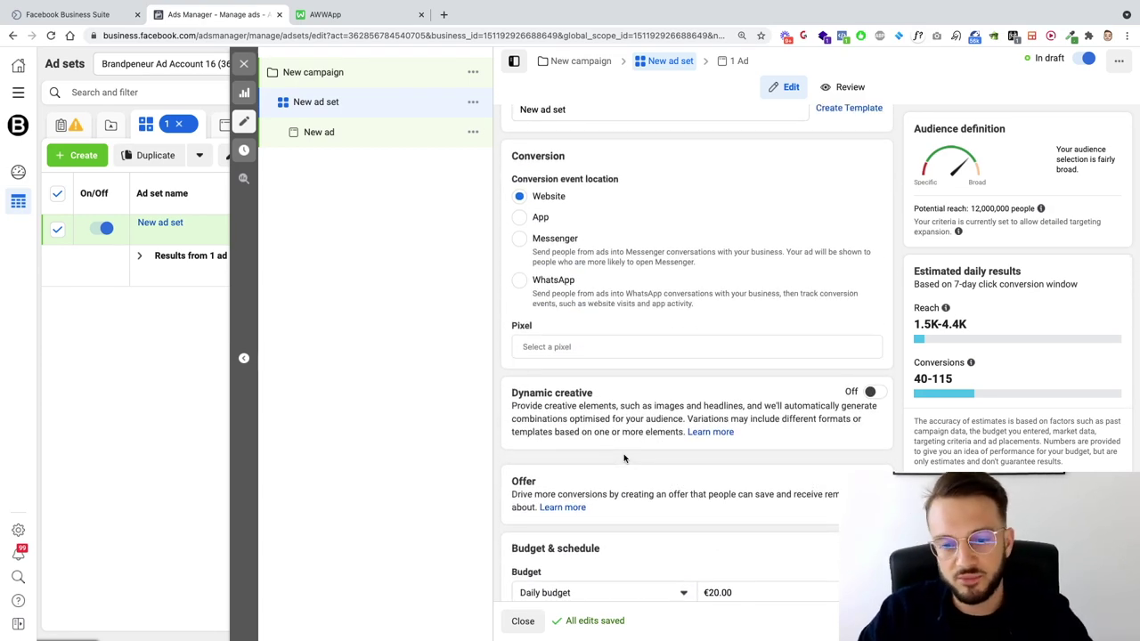
pyautogui.scroll(1, 624, 458)
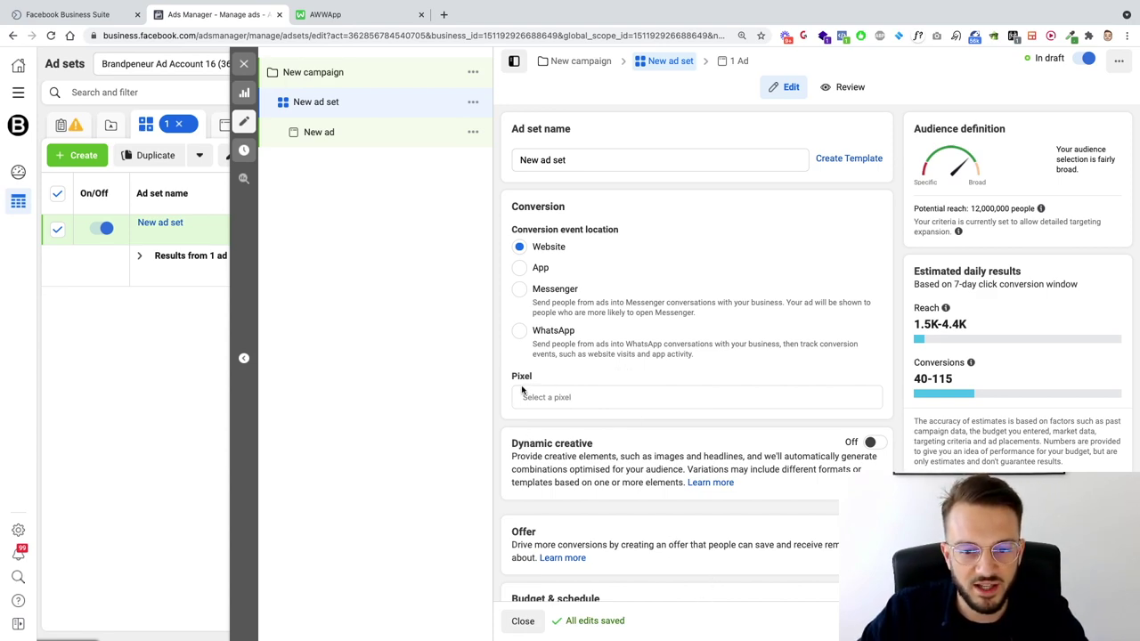
# Stop reaching people beyond the detailed targeting and dismiss the Lookalike audience tip.
pyautogui.scroll(-3, 804, 442)
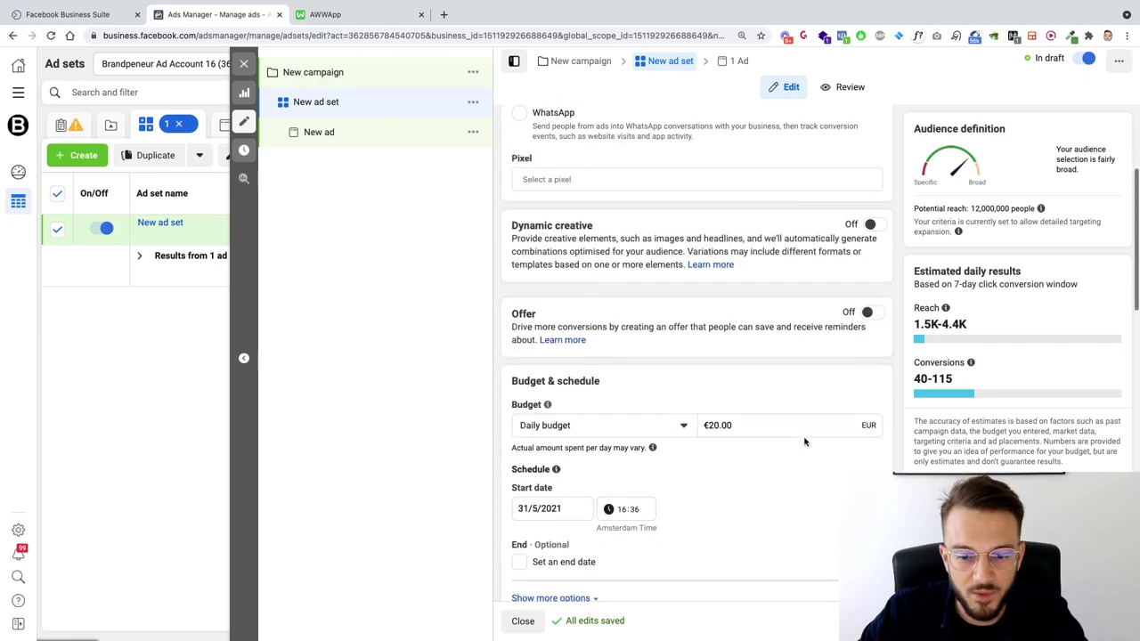
pyautogui.scroll(3, 805, 442)
pyautogui.scroll(-8, 805, 442)
pyautogui.scroll(1, 805, 442)
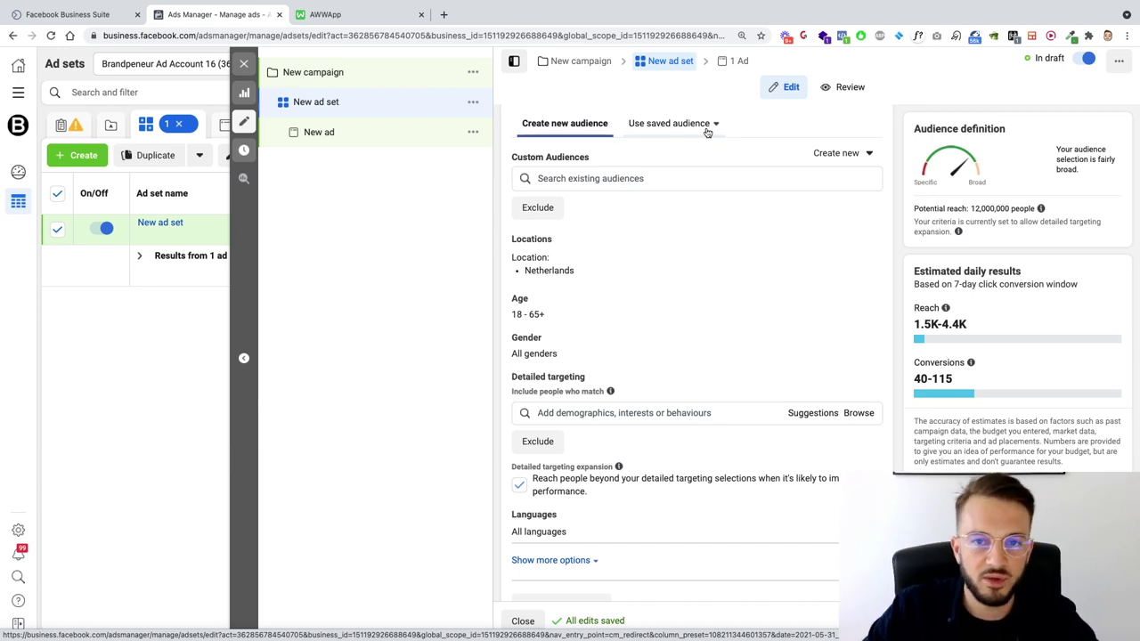
pyautogui.scroll(-1, 589, 333)
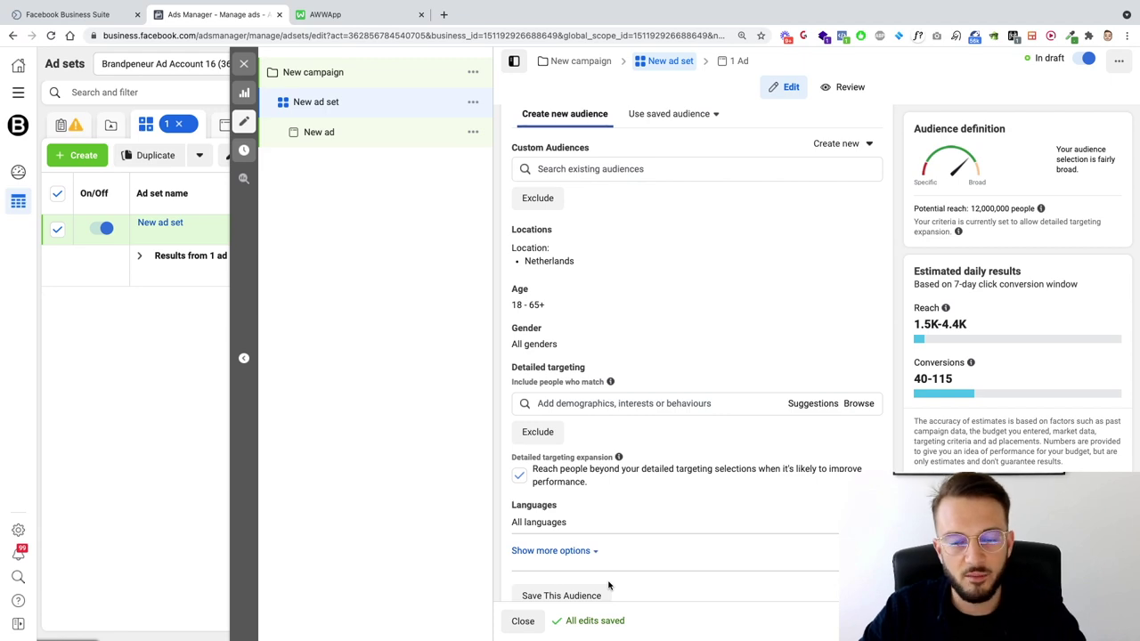
pyautogui.scroll(1, 608, 586)
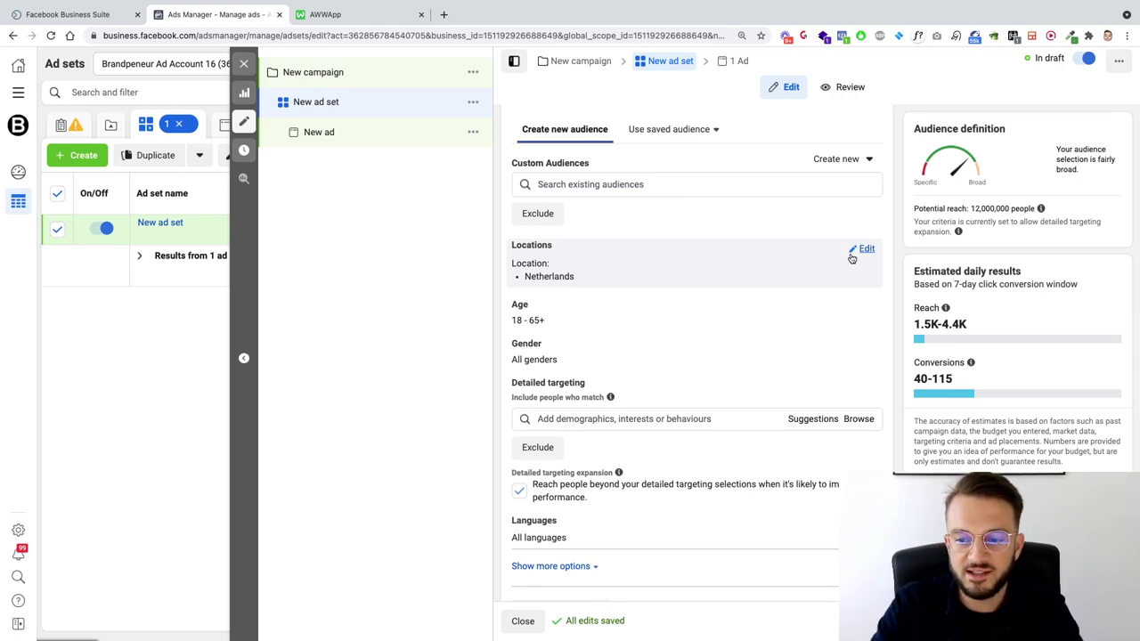
pyautogui.click(519, 491)
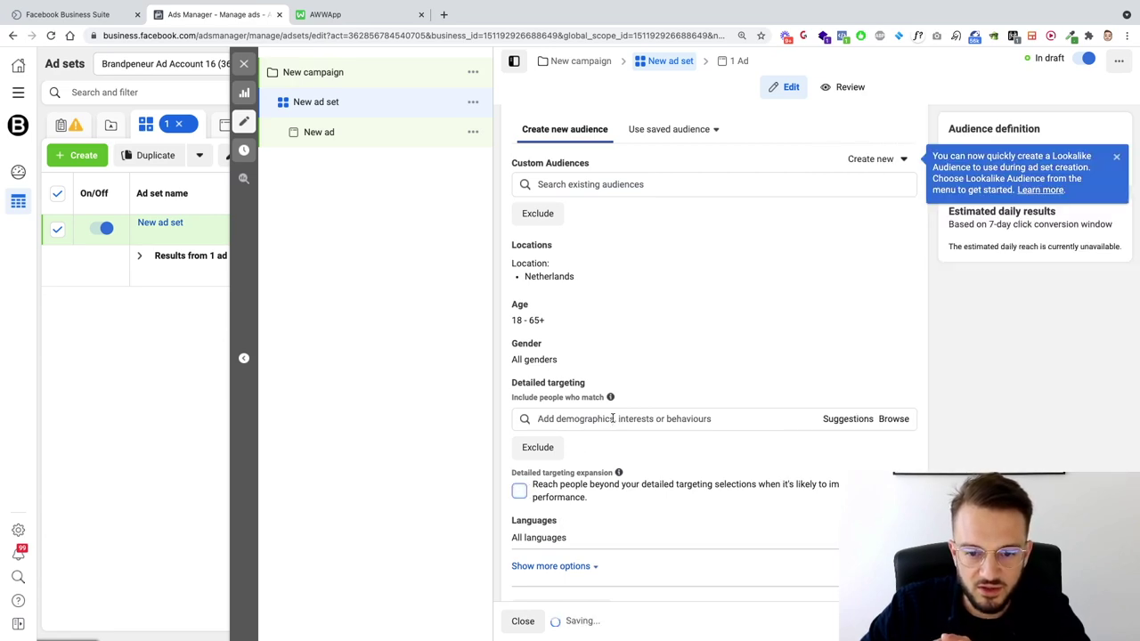
pyautogui.click(1118, 159)
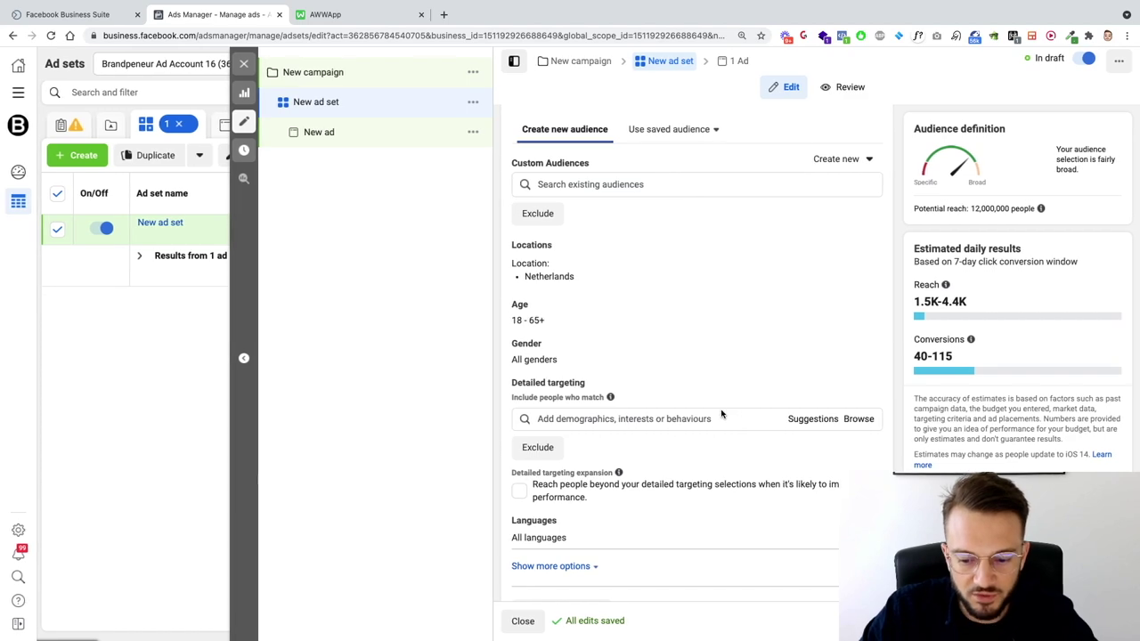
pyautogui.click(664, 418)
# Search 'Engaged Shoppers' and add Engaged shoppers to the detailed targeting, dismissing the tip.
pyautogui.write('Engage')
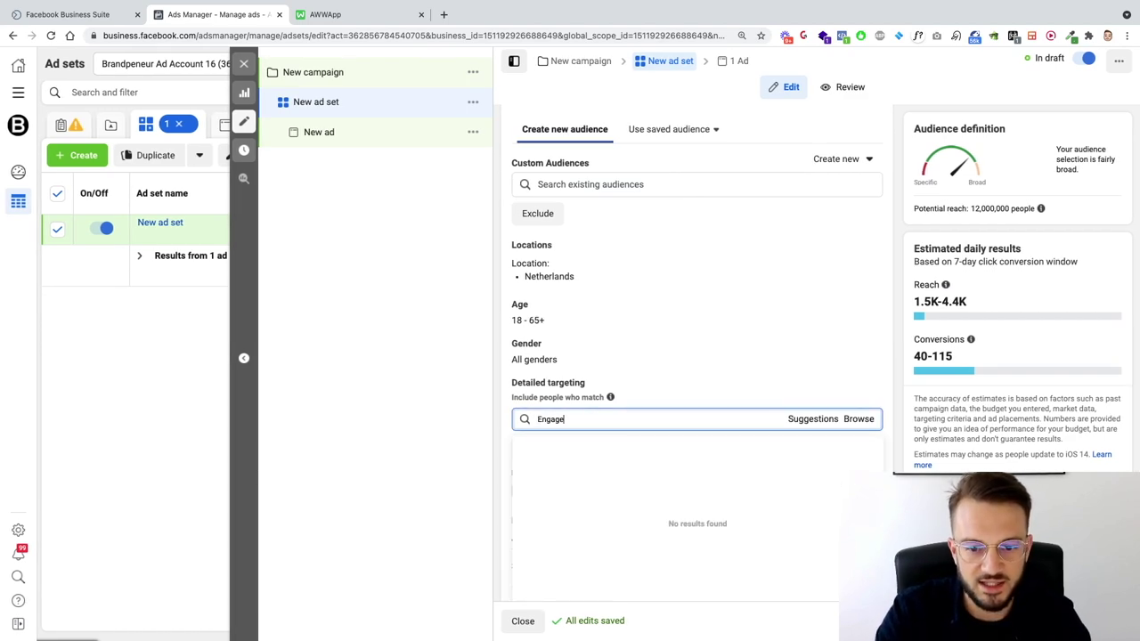
pyautogui.write('d Shoppers')
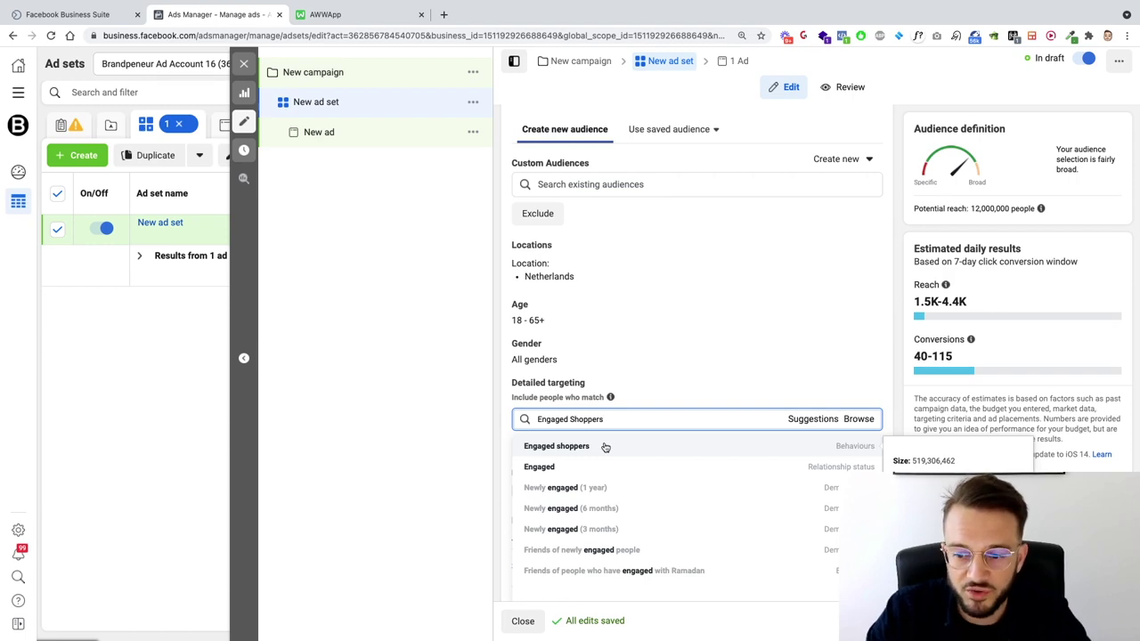
pyautogui.scroll(-5, 605, 447)
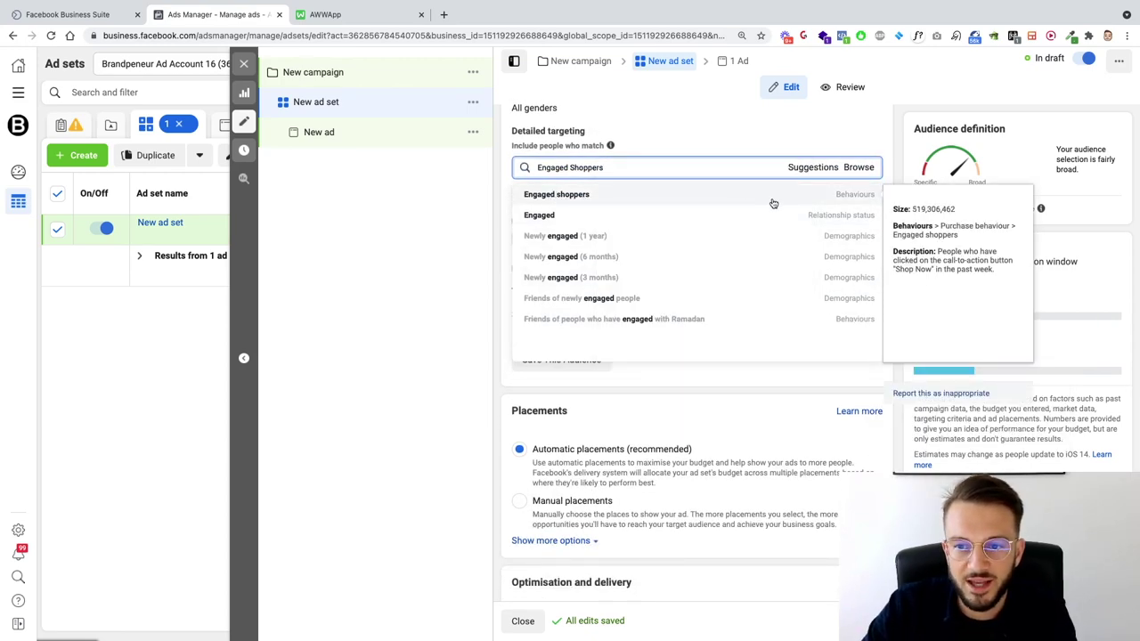
pyautogui.click(854, 199)
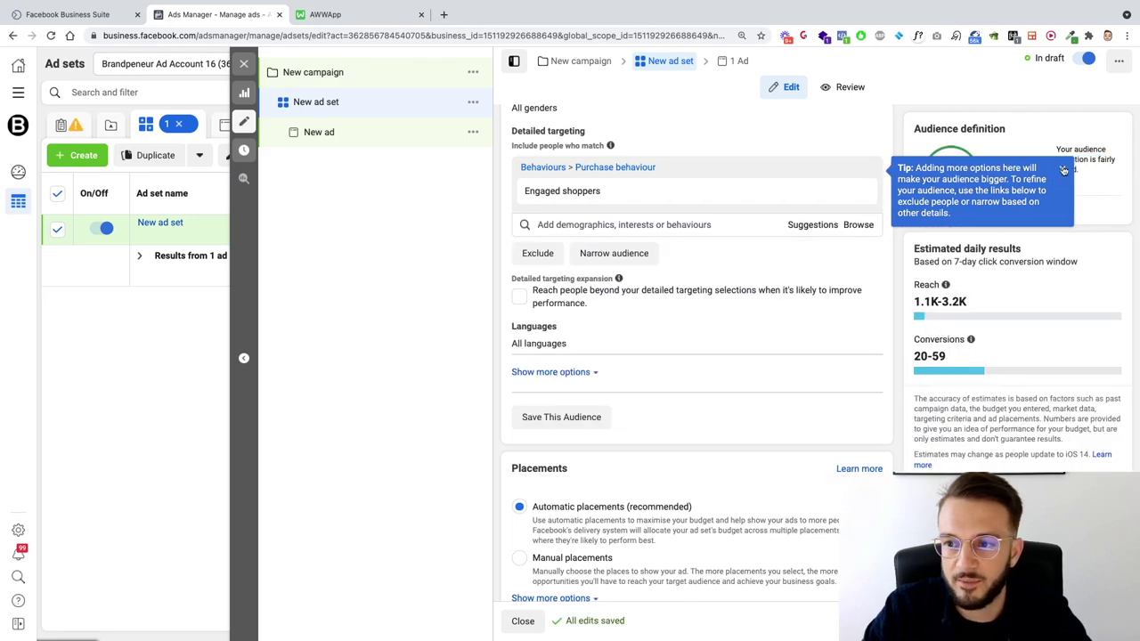
pyautogui.click(1062, 168)
# Remove Engaged shoppers from the detailed targeting, restoring reach to 12,000,000.
pyautogui.scroll(4, 774, 265)
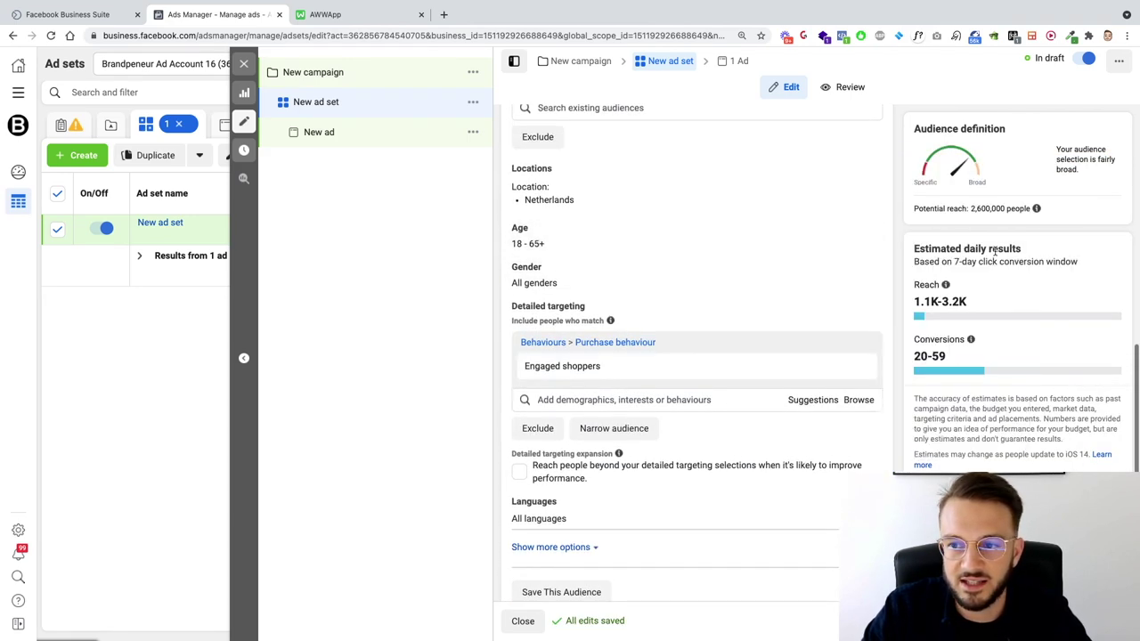
pyautogui.scroll(1, 615, 314)
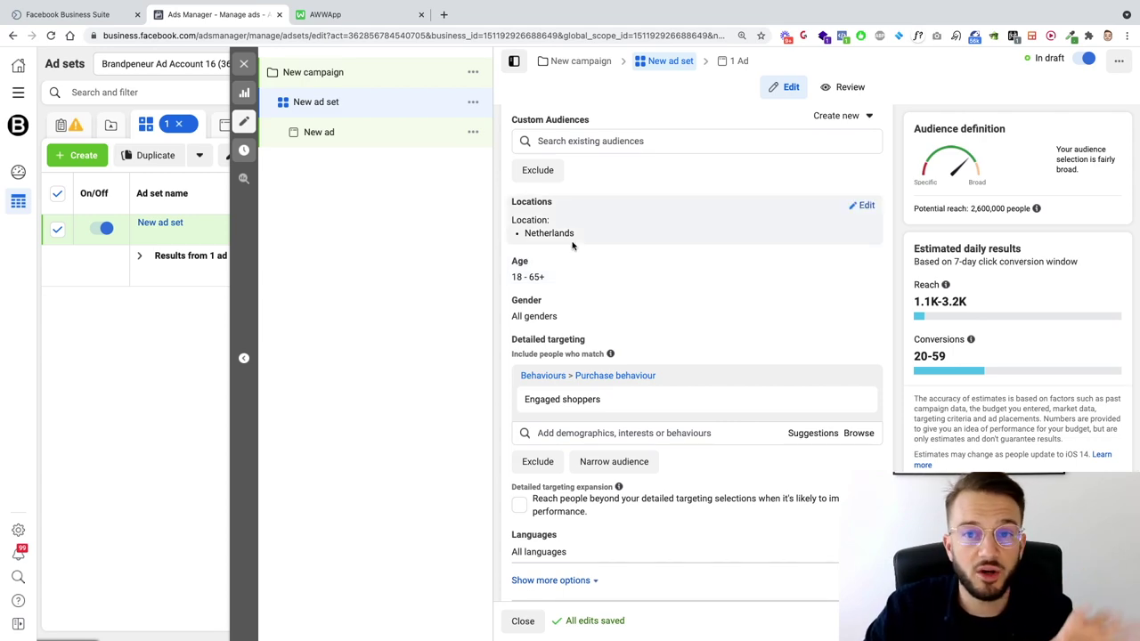
pyautogui.scroll(-3, 573, 245)
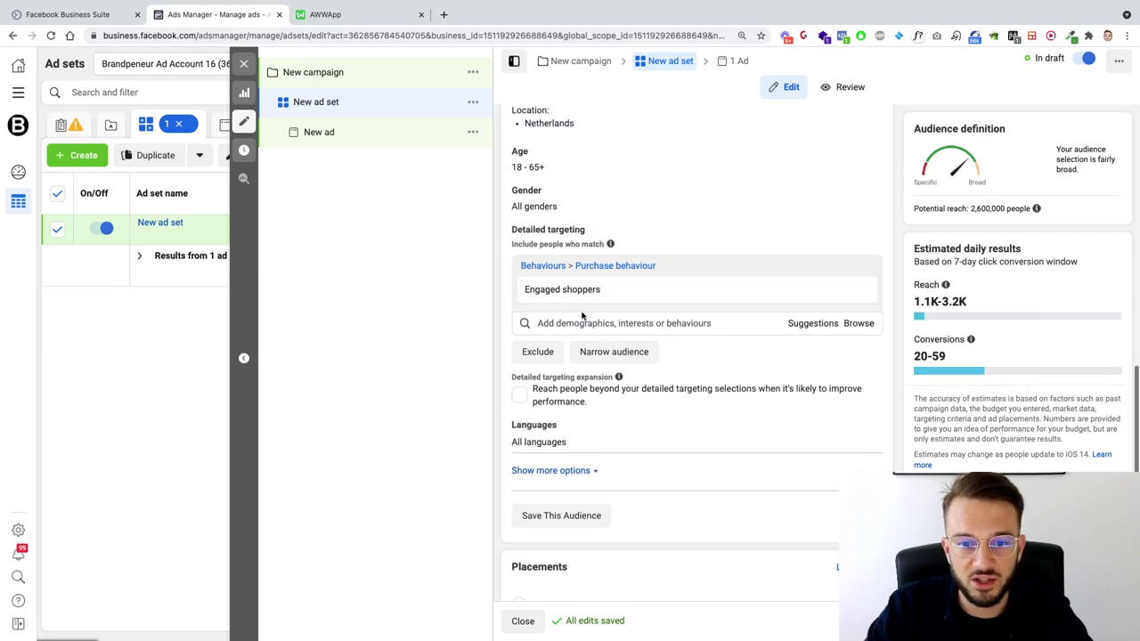
pyautogui.scroll(-1, 858, 352)
pyautogui.scroll(1, 858, 352)
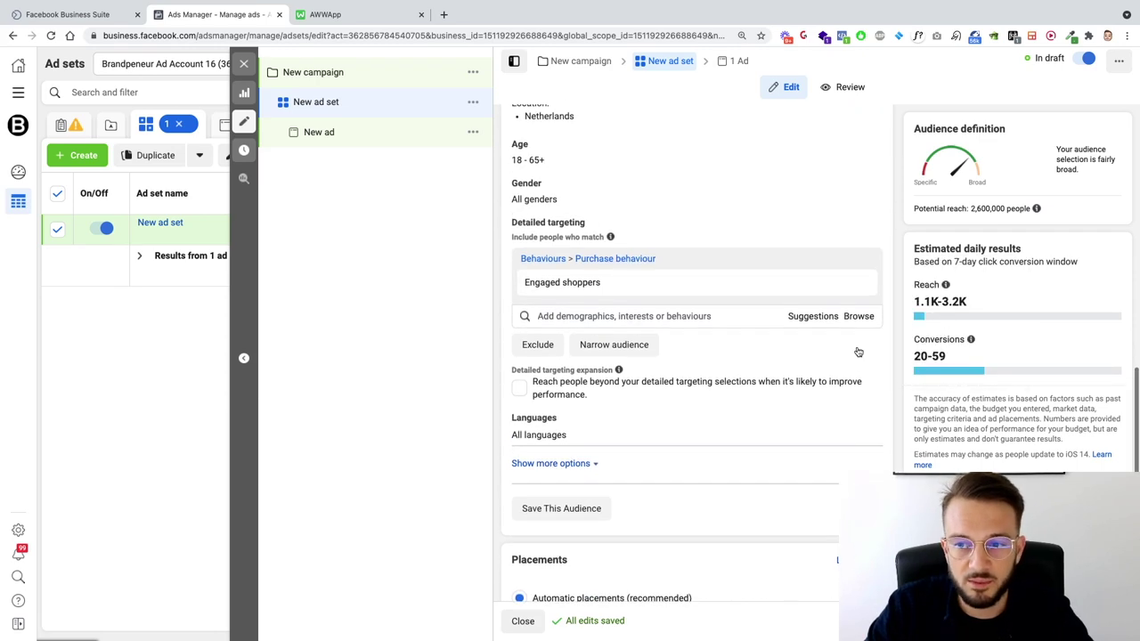
pyautogui.scroll(-1, 858, 351)
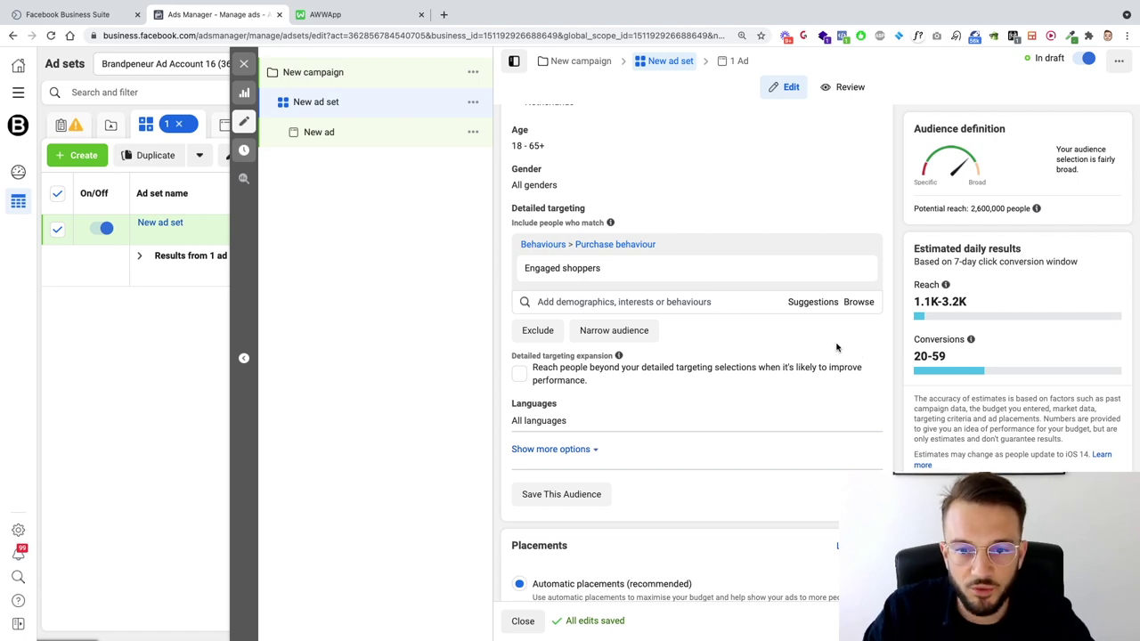
pyautogui.moveTo(683, 261)
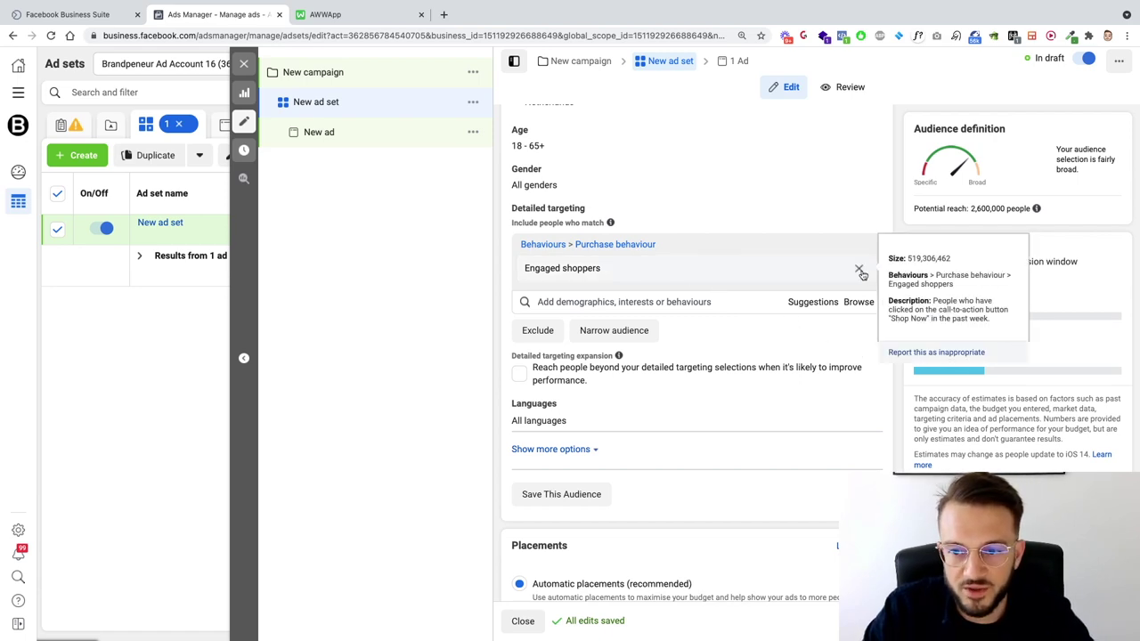
pyautogui.click(861, 271)
# Search 'engaged sho' and add Engaged shoppers back to the detailed targeting.
pyautogui.click(693, 245)
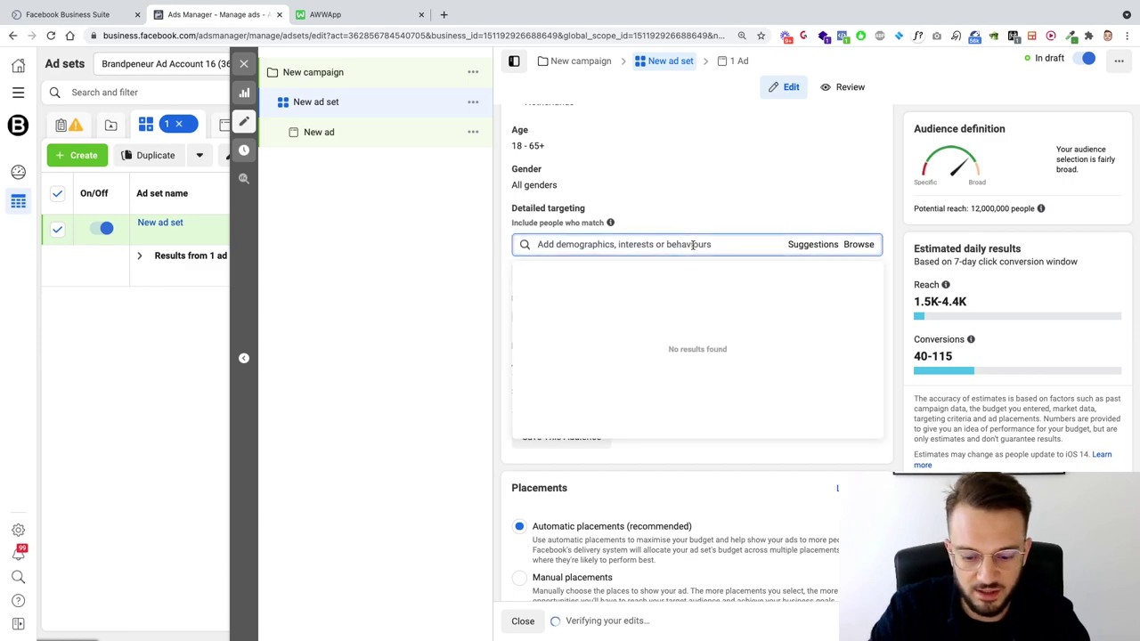
pyautogui.write('engaged')
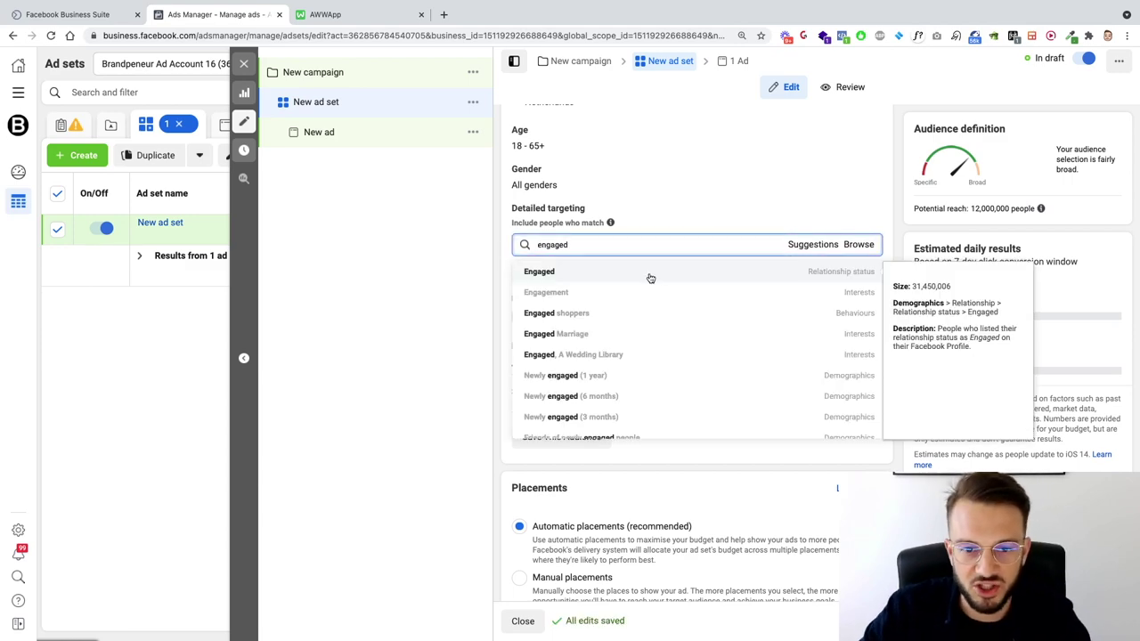
pyautogui.write(' sho')
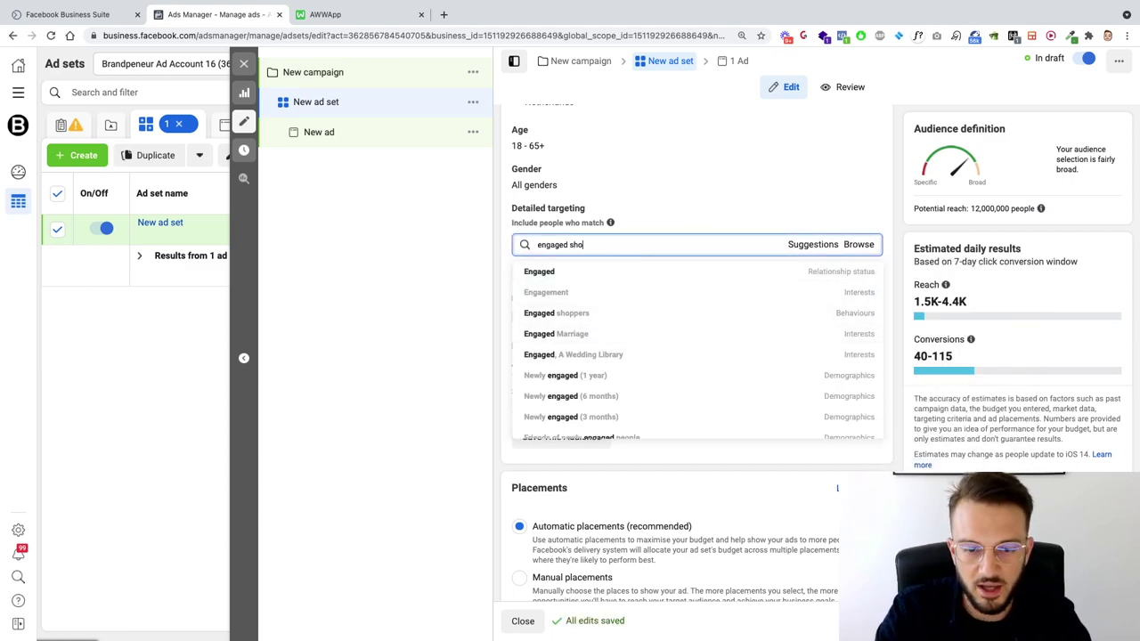
pyautogui.click(604, 273)
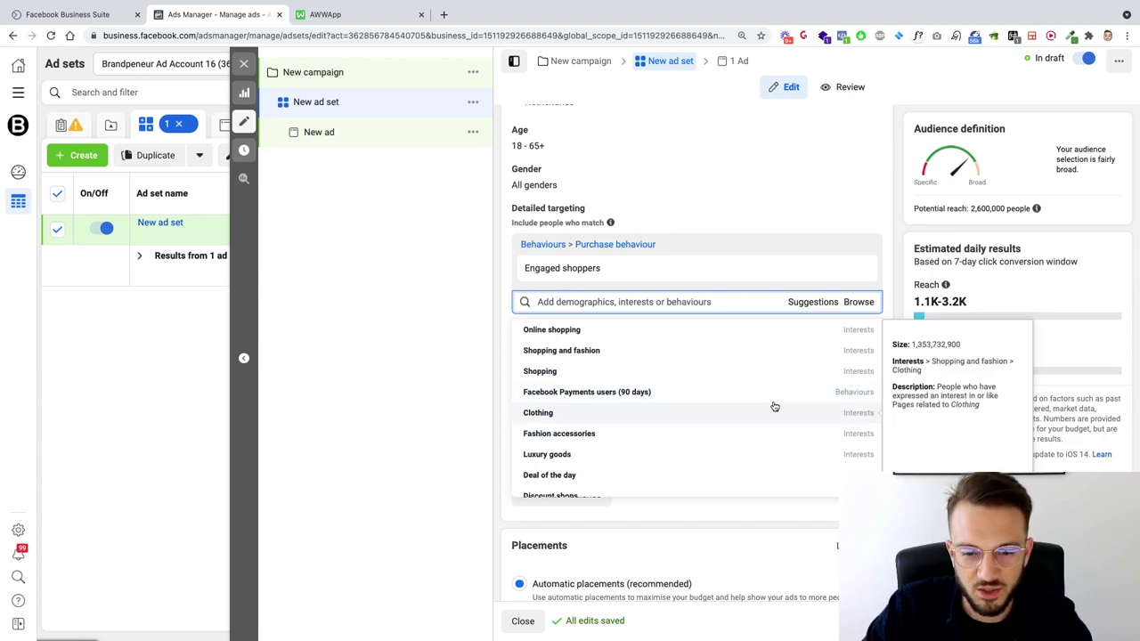
# Add Facebook Payments users (90 days) and (30 days) from the targeting suggestions.
pyautogui.click(709, 400)
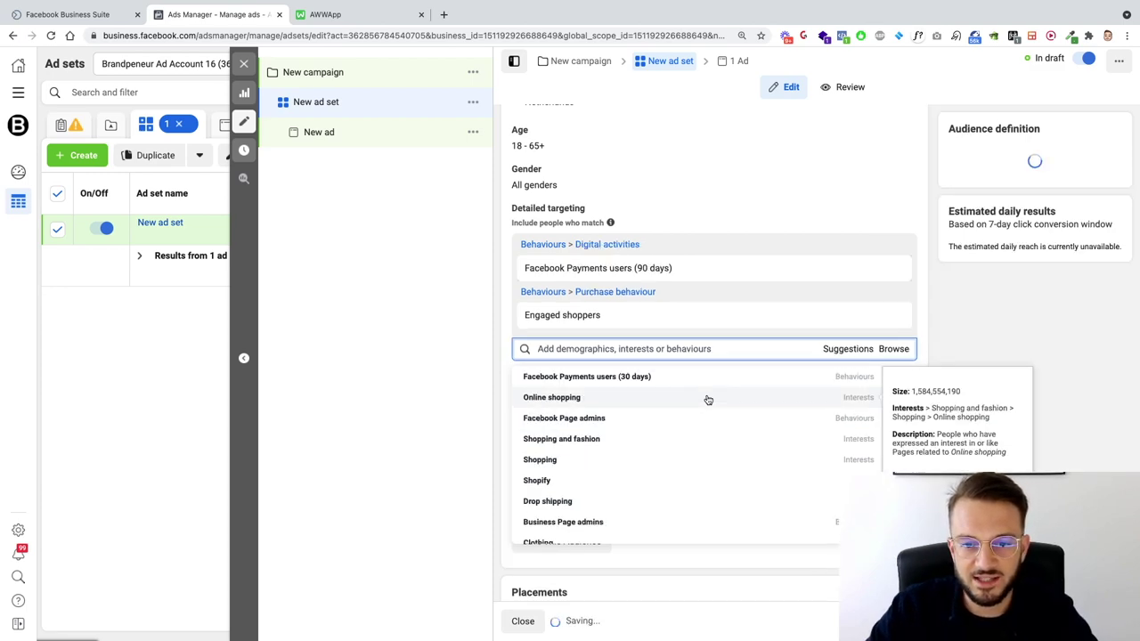
pyautogui.click(609, 375)
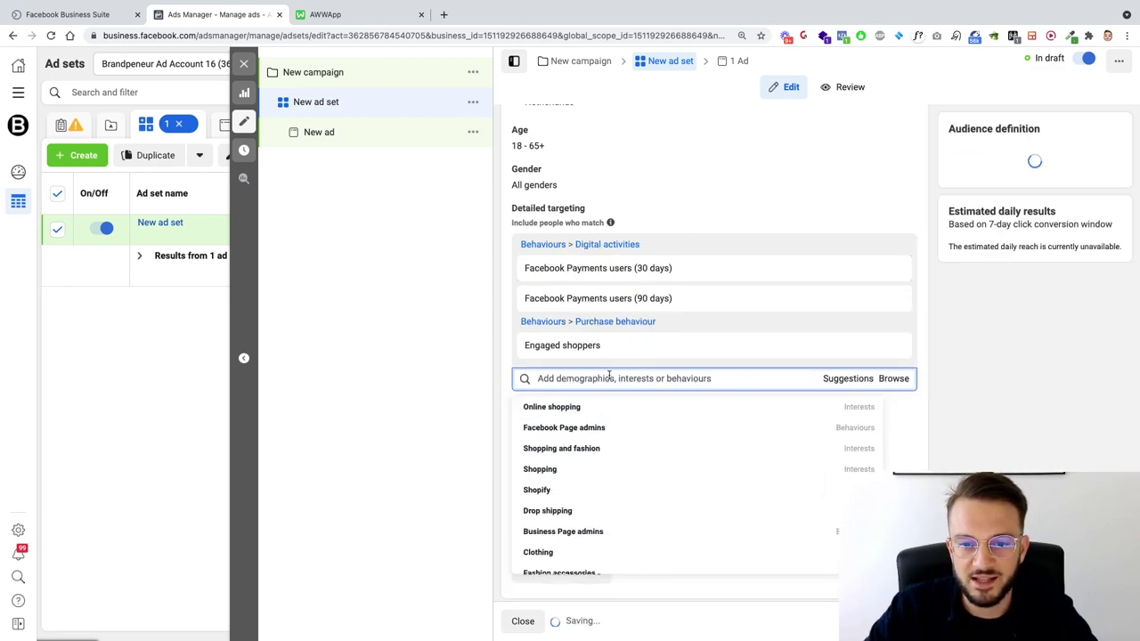
pyautogui.click(511, 324)
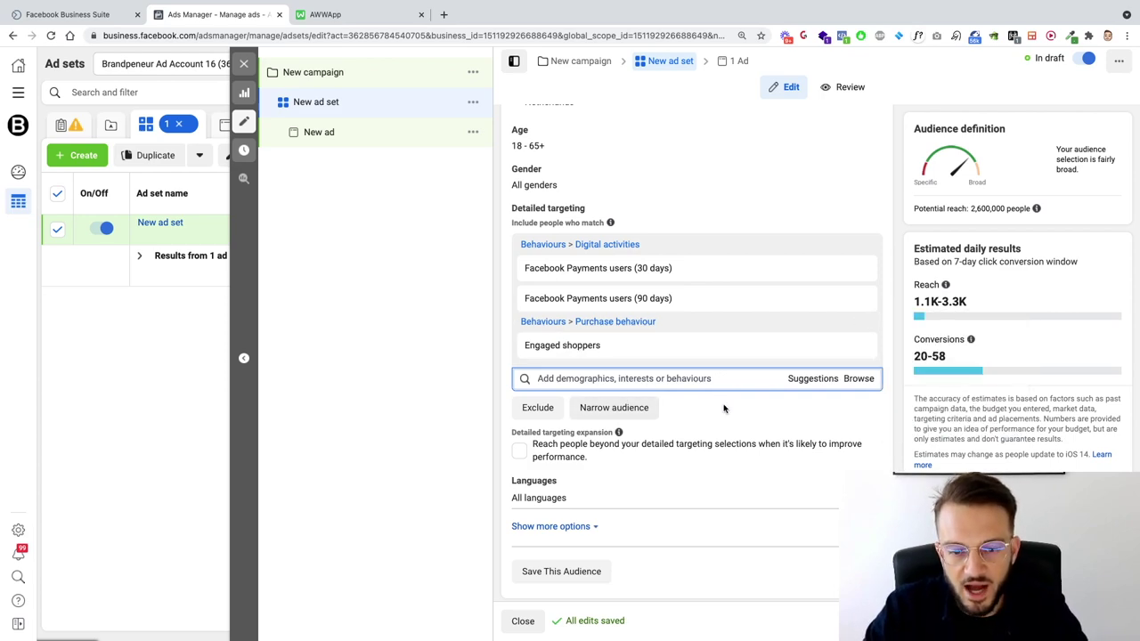
pyautogui.scroll(-1, 745, 408)
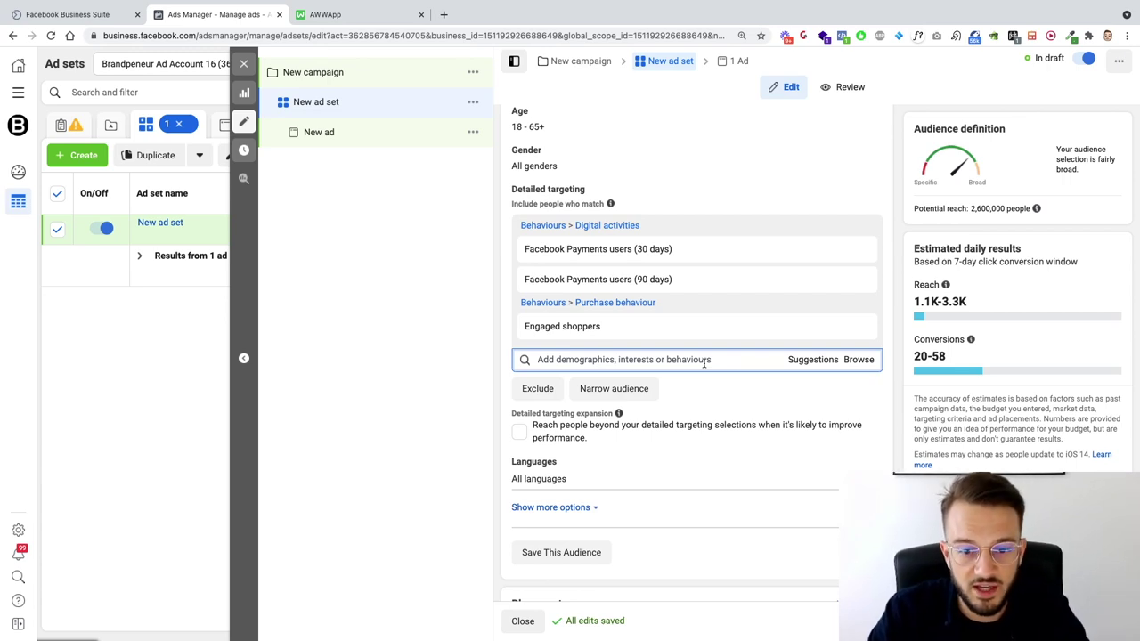
# Search 'Page admin' and add Facebook Page admins and Business Page admins to the targeting.
pyautogui.write('Page admin')
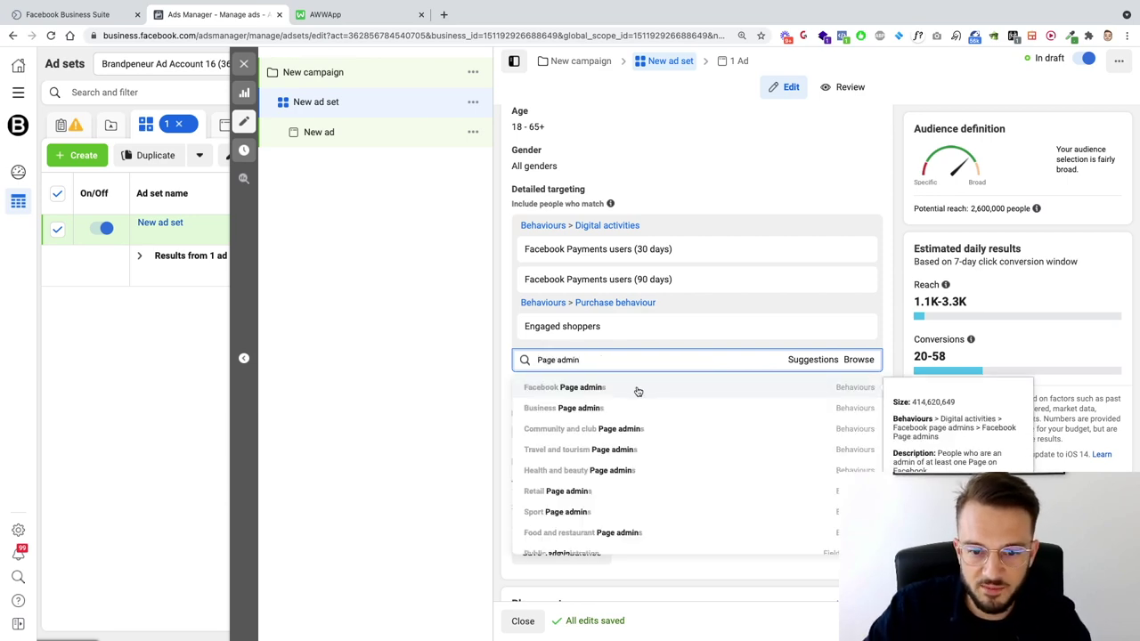
pyautogui.click(638, 390)
pyautogui.click(845, 407)
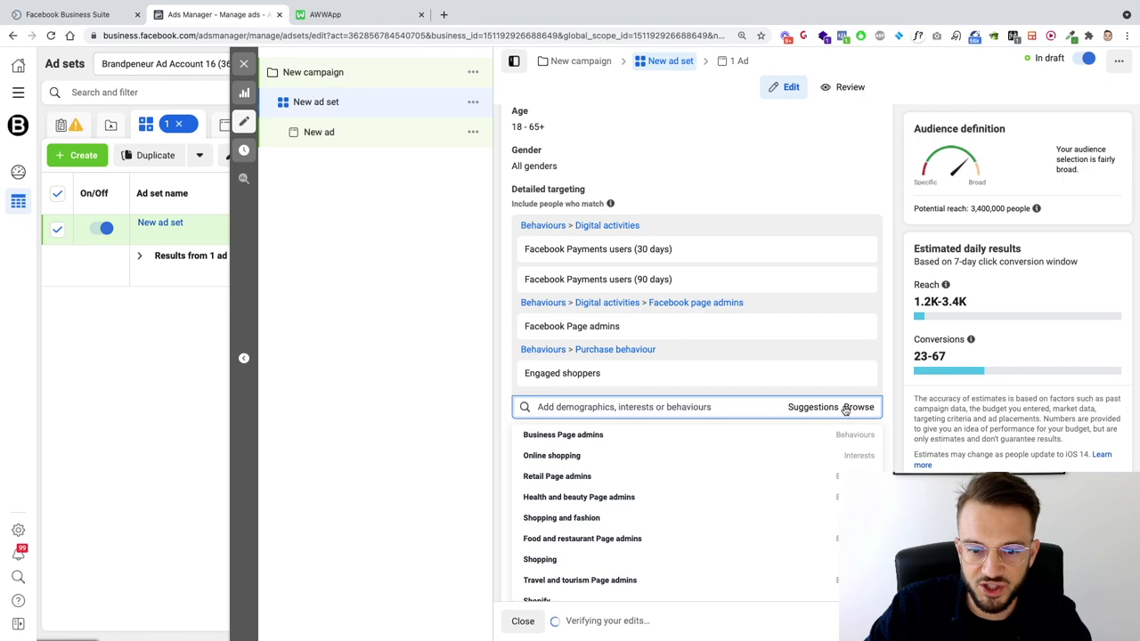
pyautogui.click(621, 437)
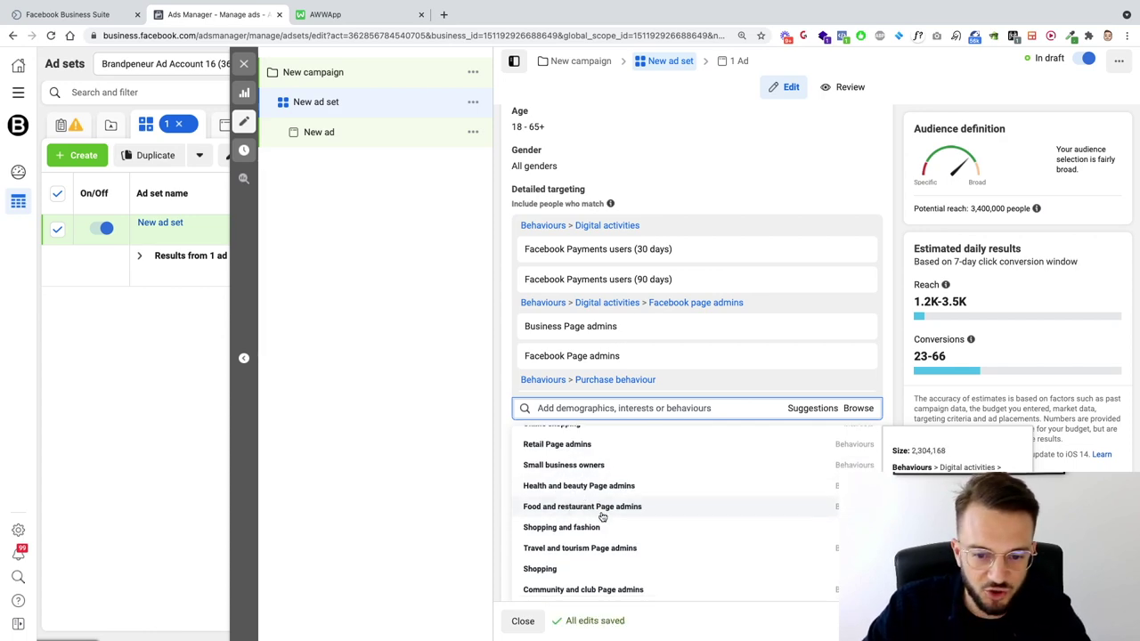
pyautogui.scroll(-1, 534, 534)
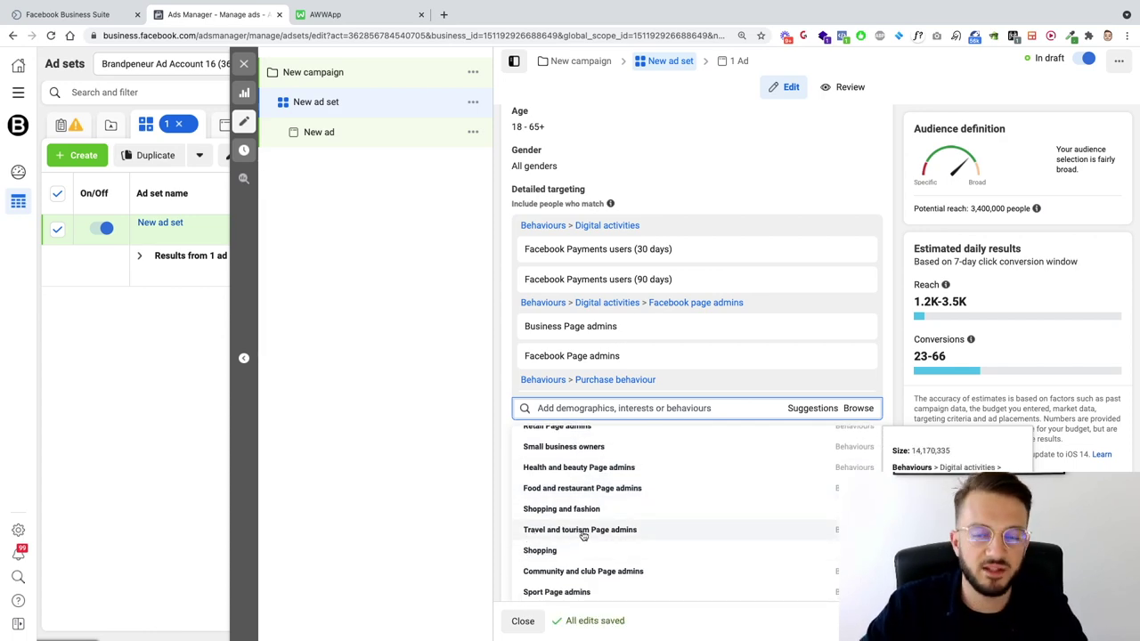
pyautogui.click(507, 351)
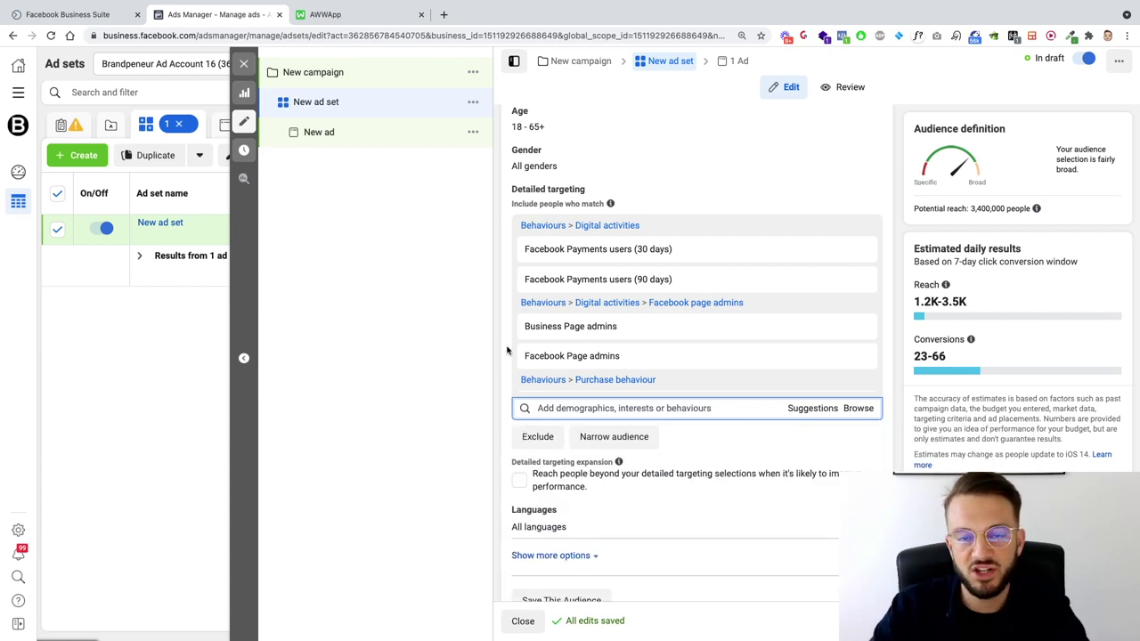